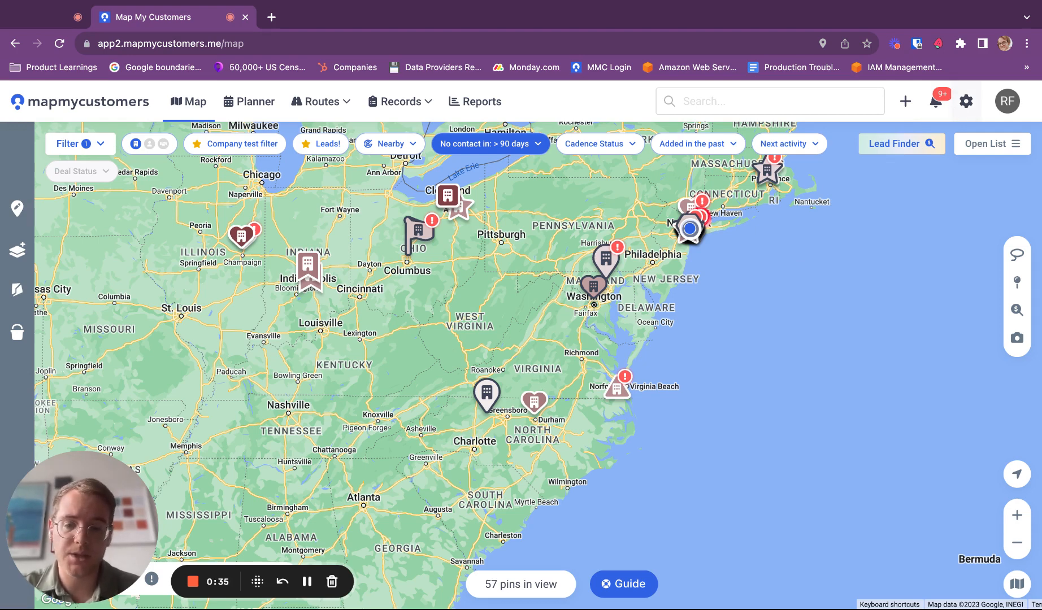
Open the organization's integration settings and delete the existing HubSpot integration
left_click(967, 102)
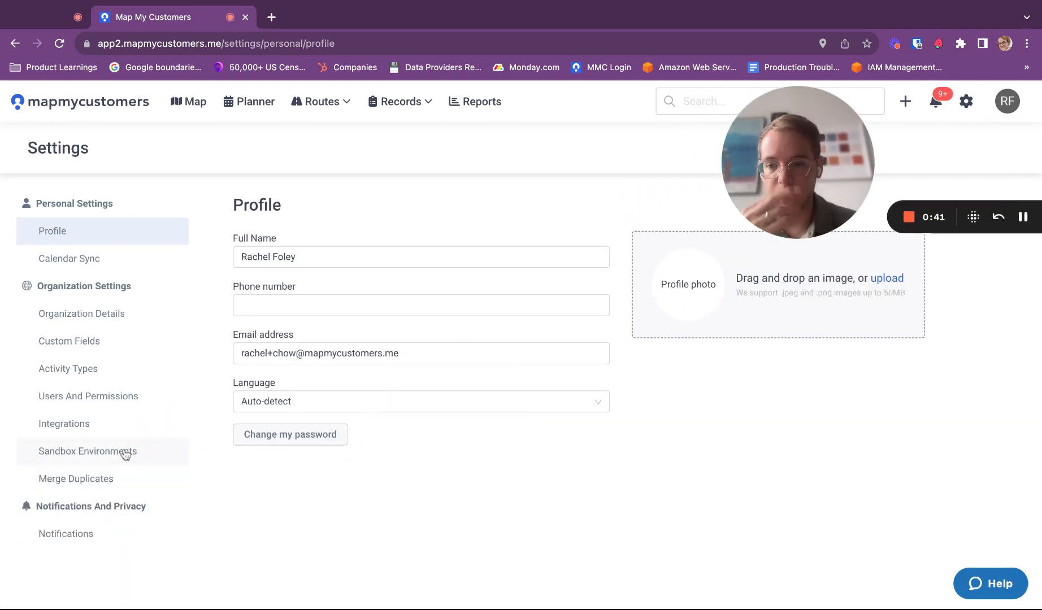
left_click(91, 434)
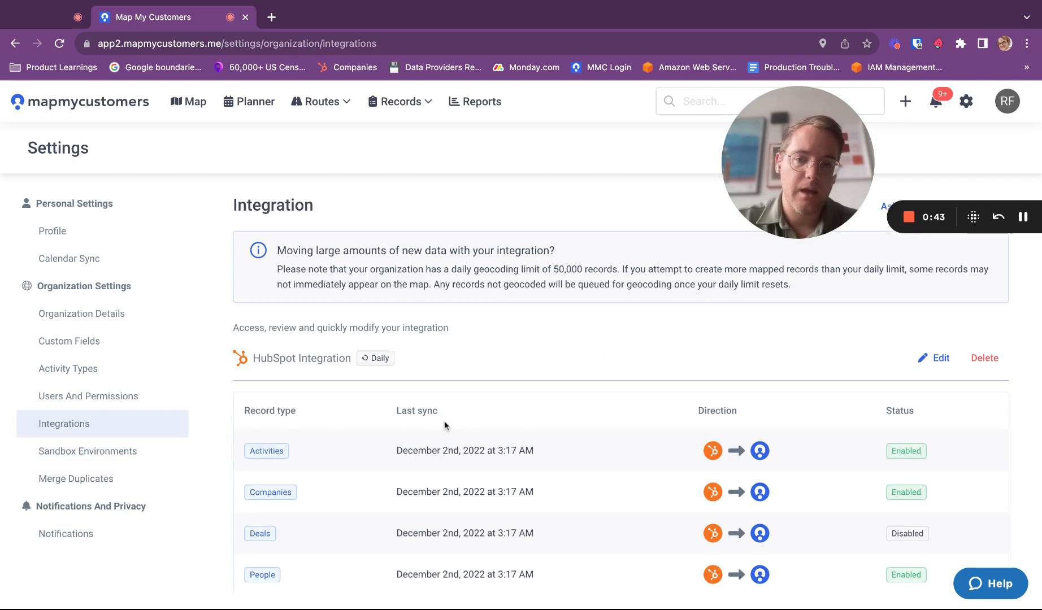
left_click(968, 364)
left_click(918, 371)
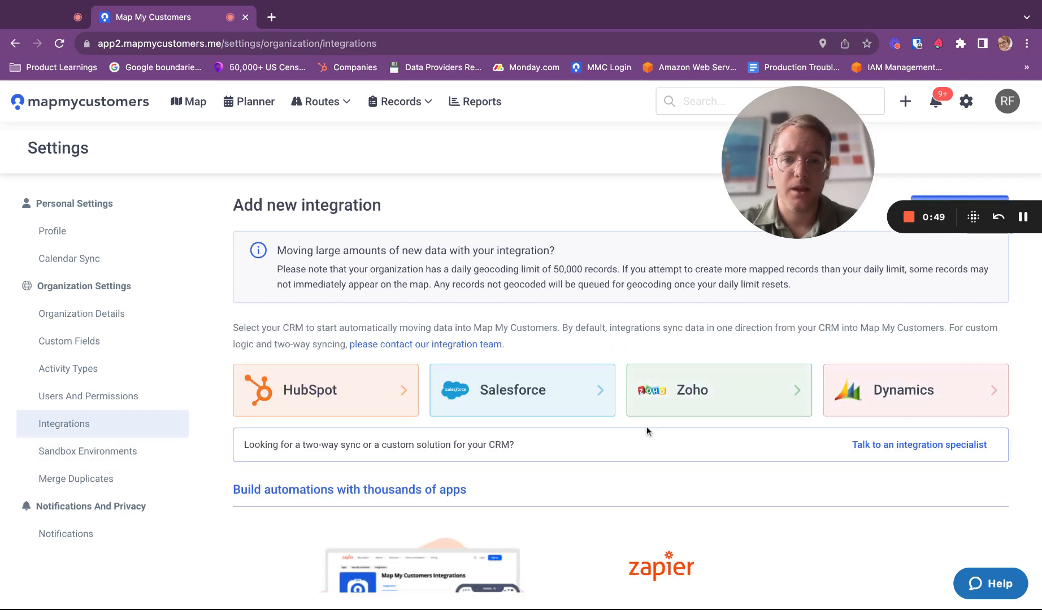
Add a new HubSpot integration and authorize it with the Stark Industries account
scroll(679, 390, "down", 1)
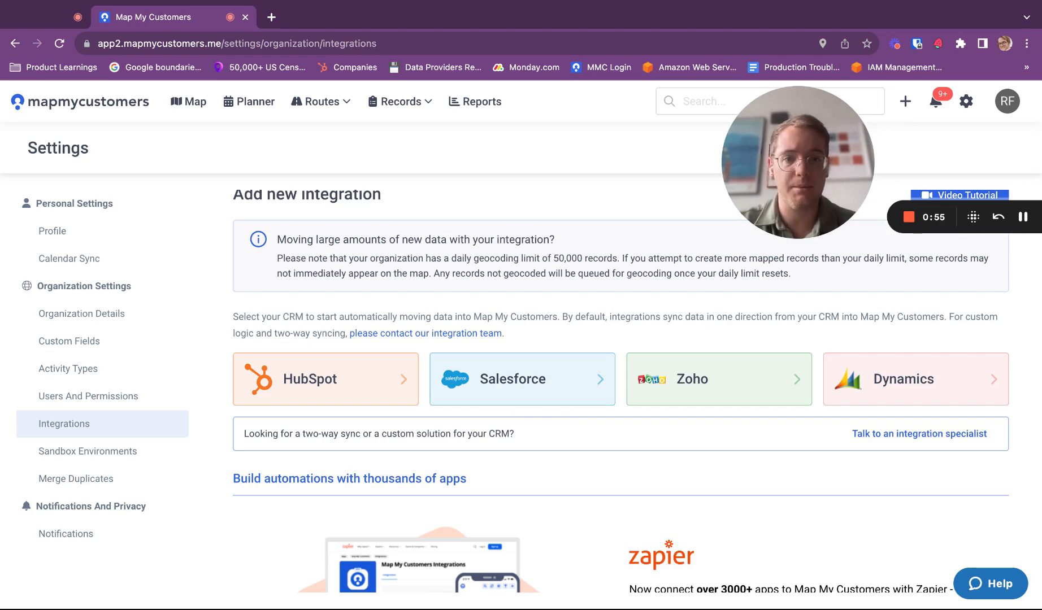
scroll(452, 417, "down", 2)
scroll(452, 417, "up", 3)
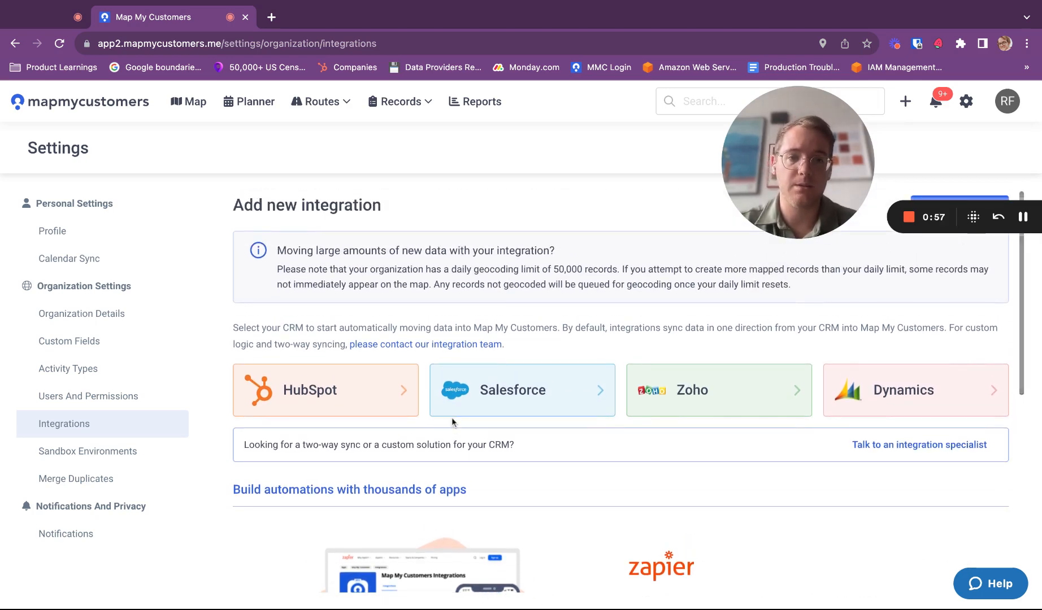
left_click(388, 408)
left_click(666, 257)
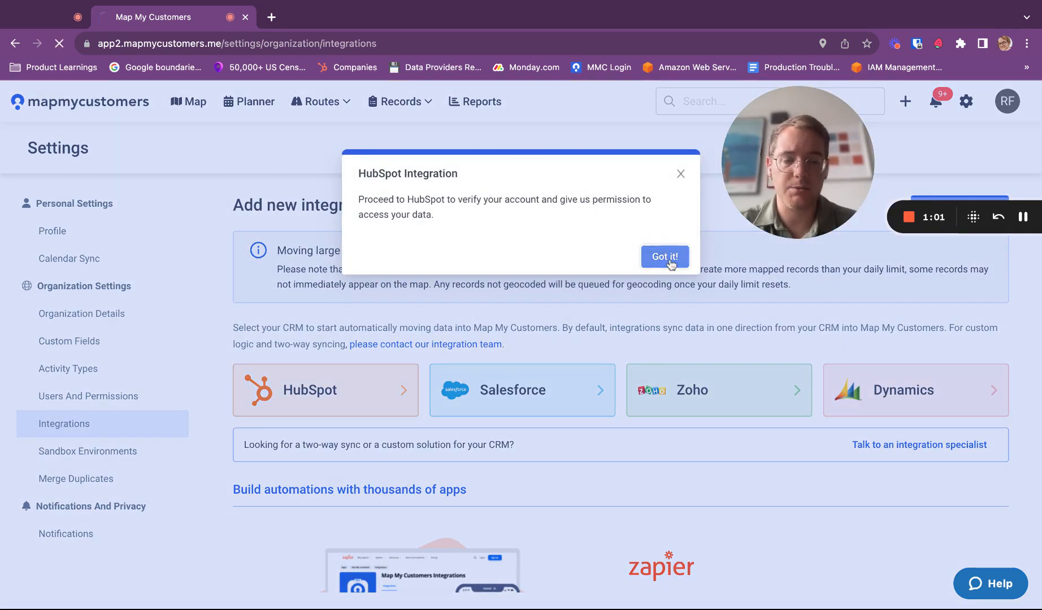
scroll(489, 438, "down", 2)
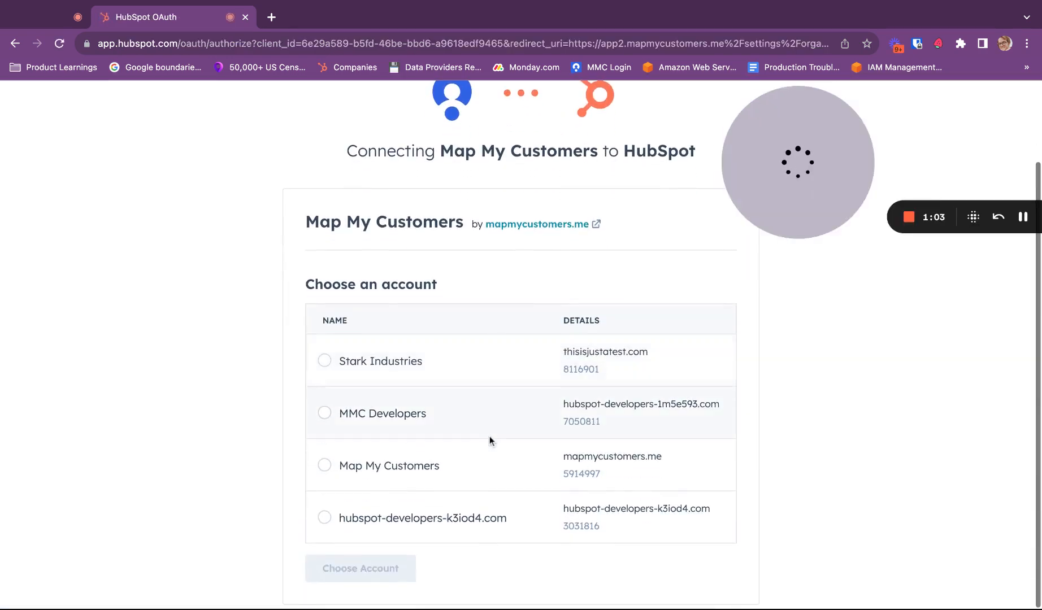
left_click(342, 377)
left_click(387, 573)
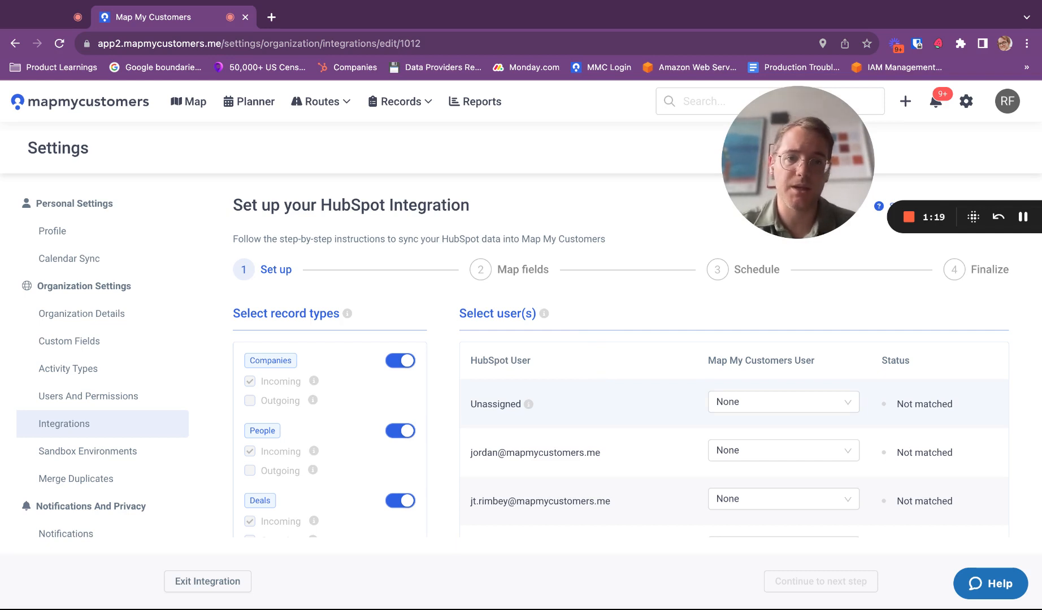
scroll(710, 397, "down", 1)
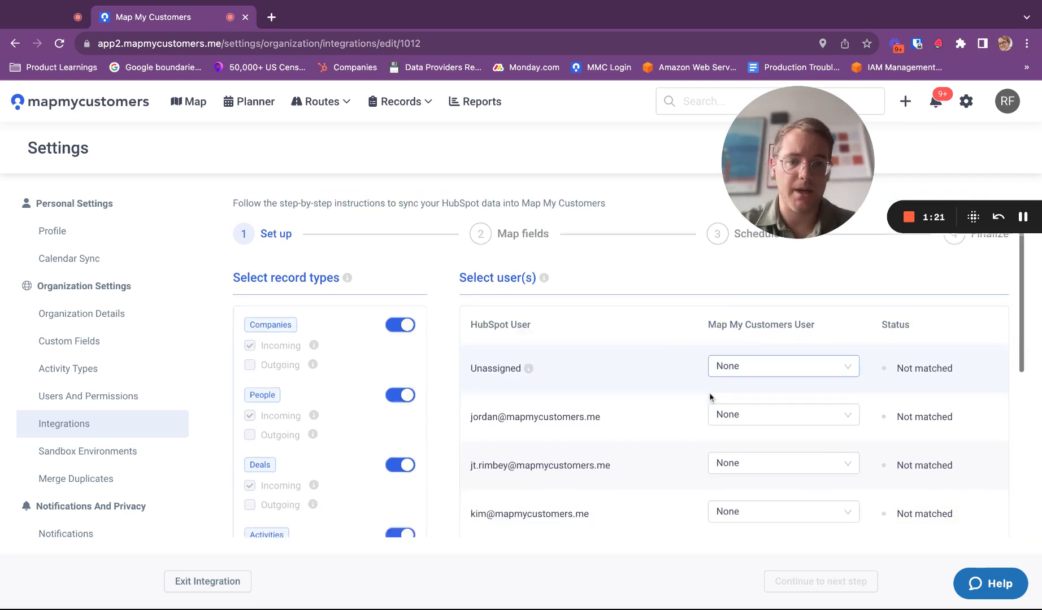
scroll(710, 397, "down", 2)
scroll(710, 397, "up", 1)
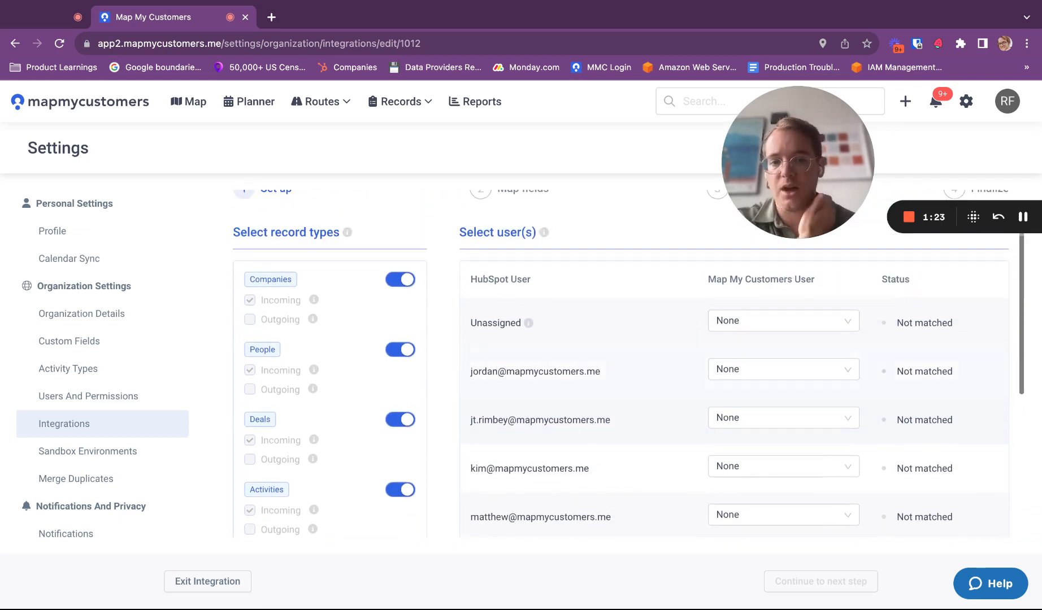
left_click(727, 371)
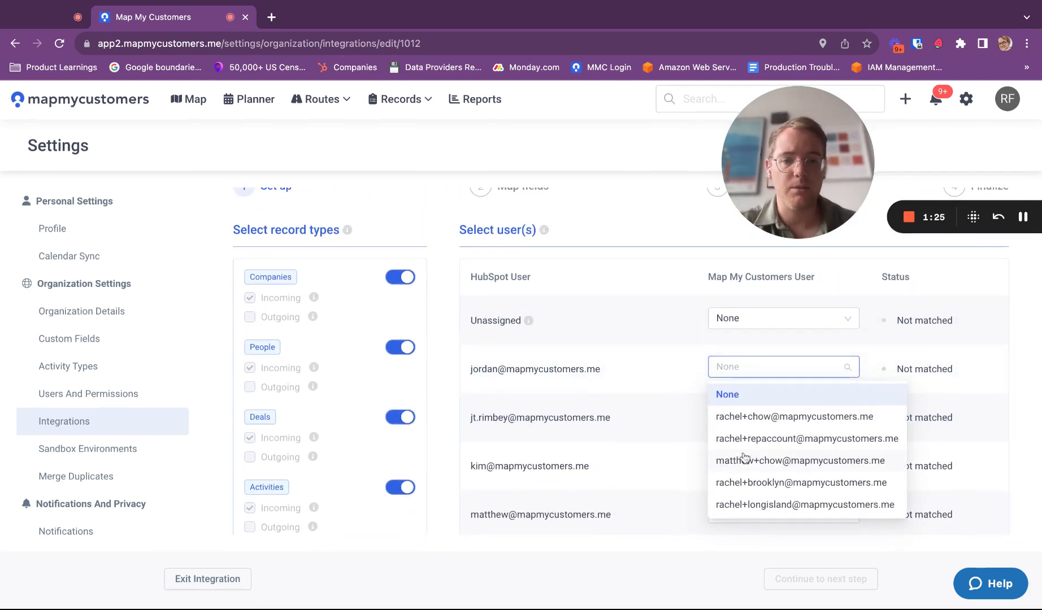
left_click(703, 437)
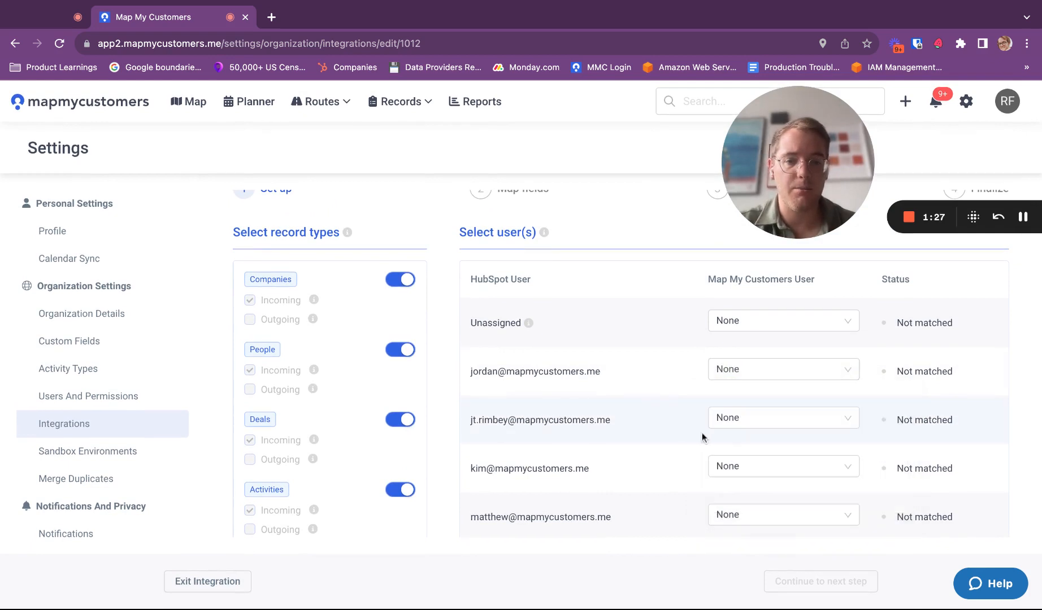
left_click(743, 423)
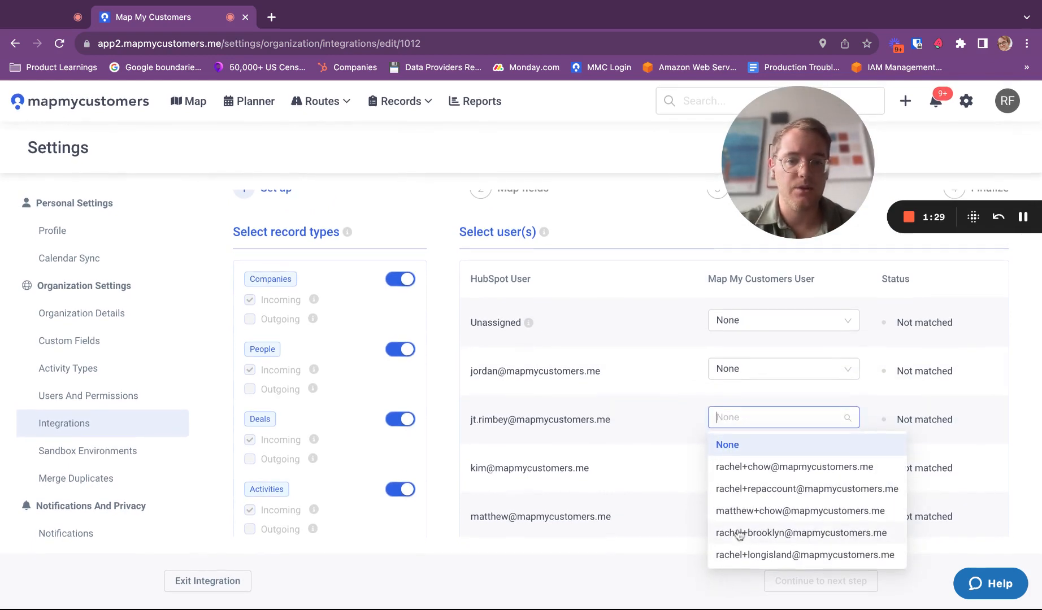
left_click(622, 452)
Match the HubSpot user listed just above the integrations account with the Map My Customers user of the same first name, and continue to field mapping
scroll(659, 466, "down", 1)
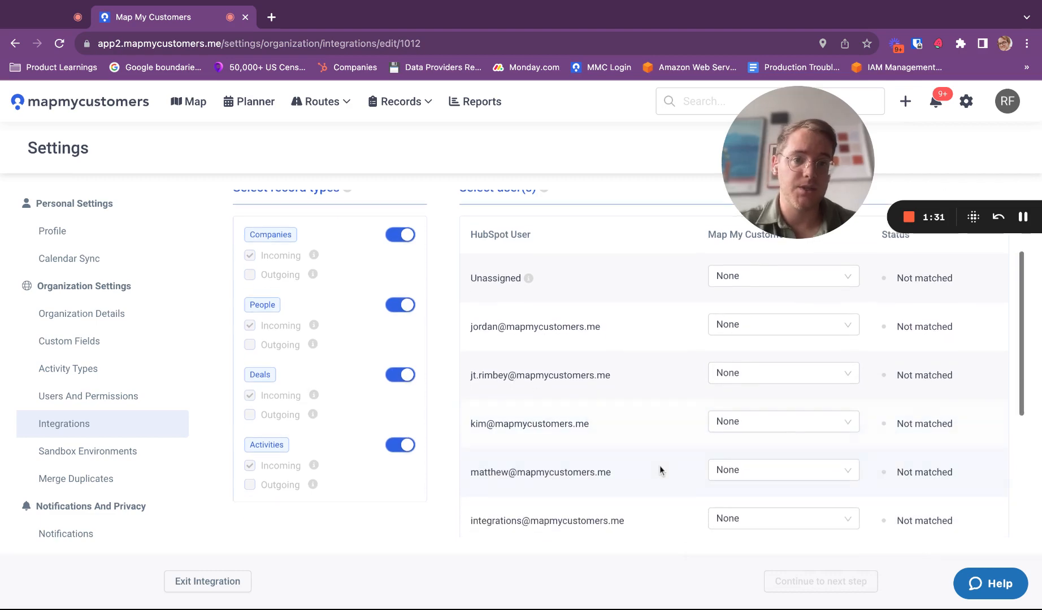
left_click(717, 469)
left_click(757, 403)
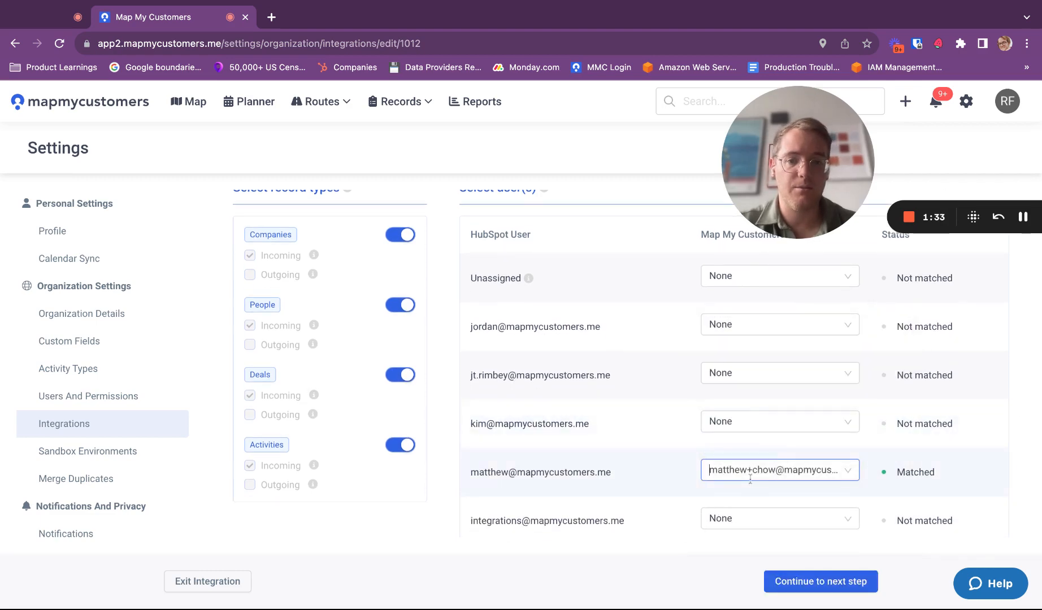
scroll(759, 392, "down", 3)
scroll(727, 390, "down", 3)
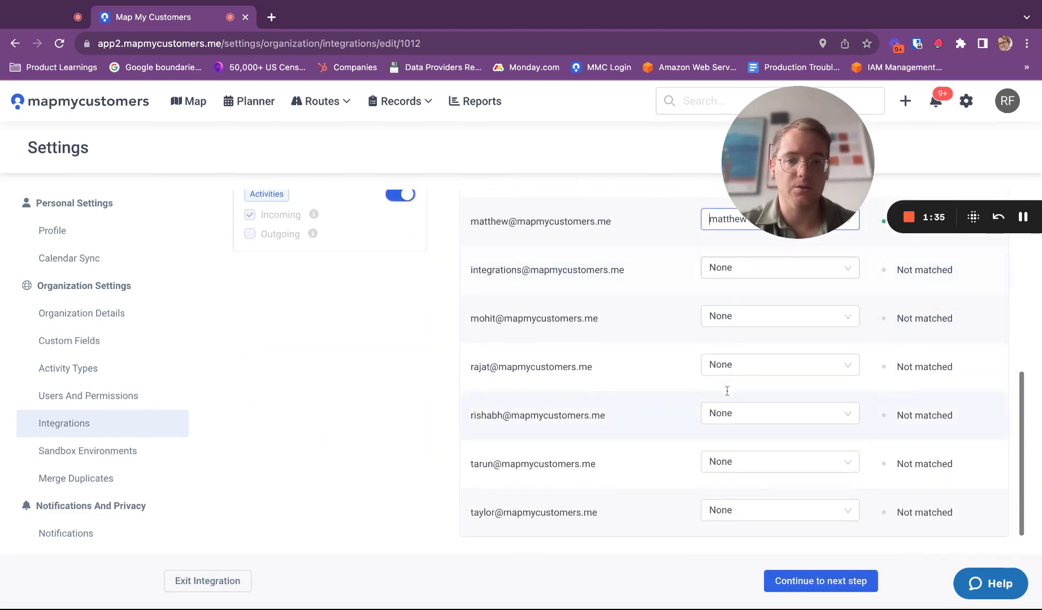
scroll(728, 389, "up", 10)
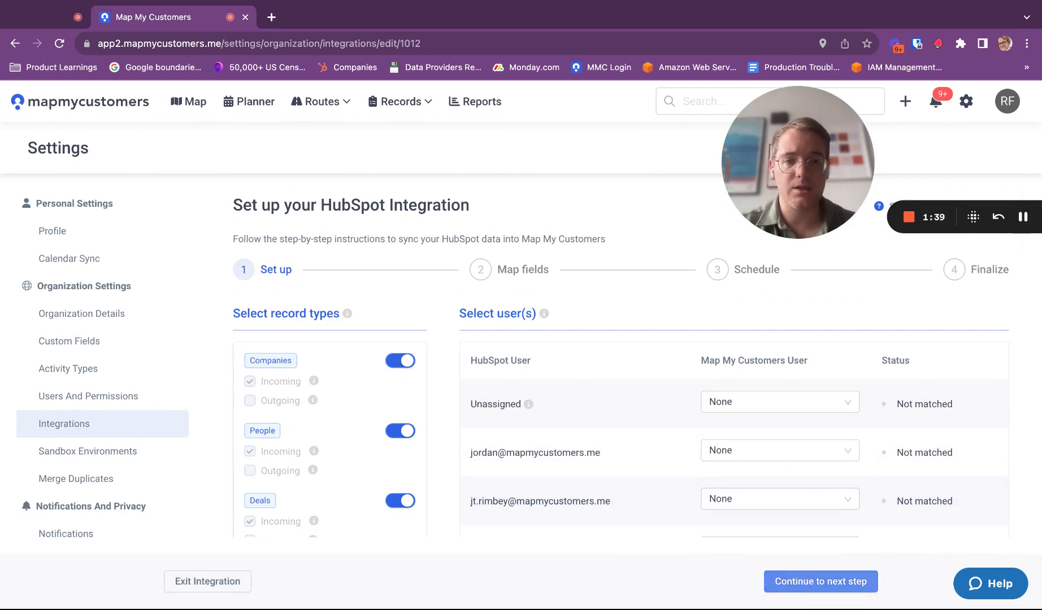
left_click(821, 582)
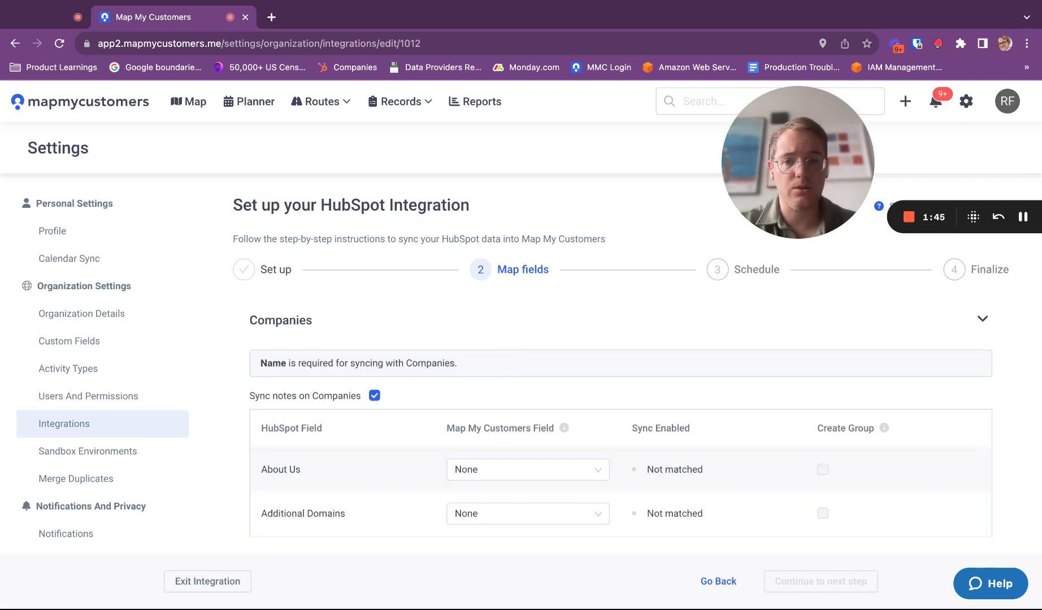
Look through the Companies field mappings and collapse the Companies section
scroll(609, 372, "down", 2)
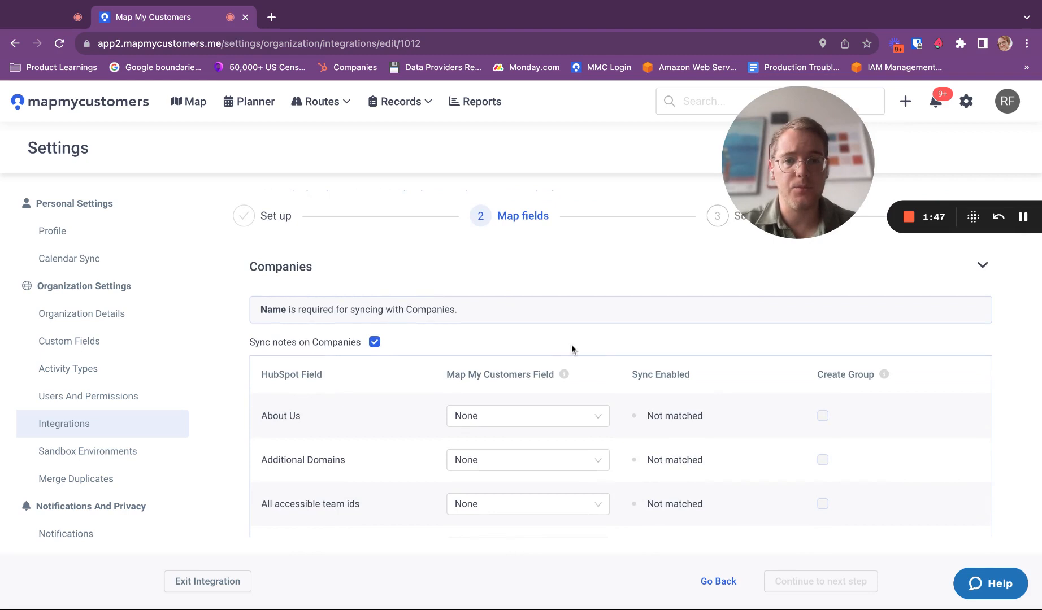
scroll(573, 347, "up", 1)
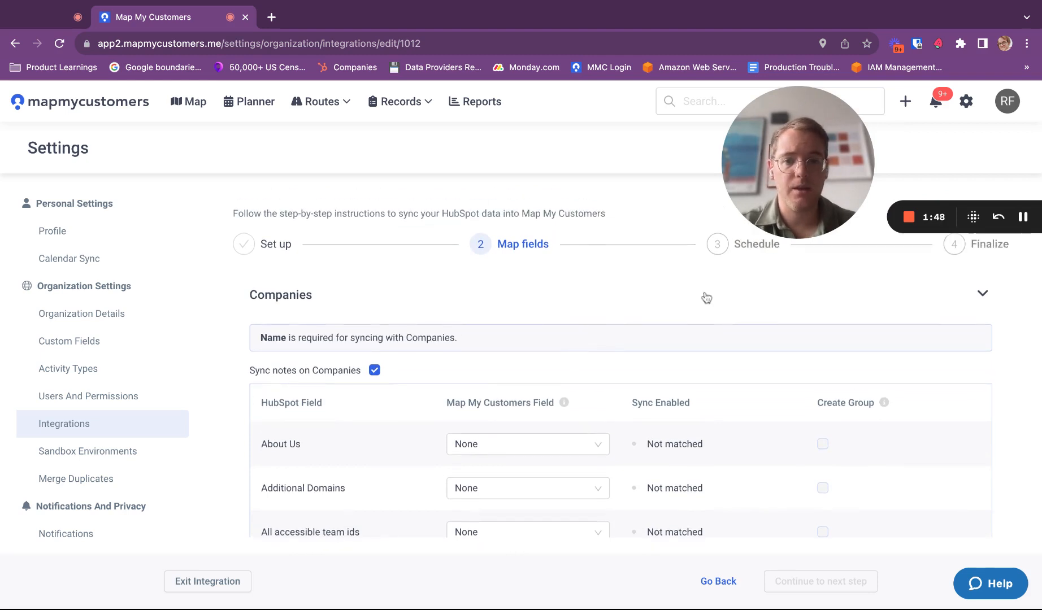
scroll(956, 334, "down", 6)
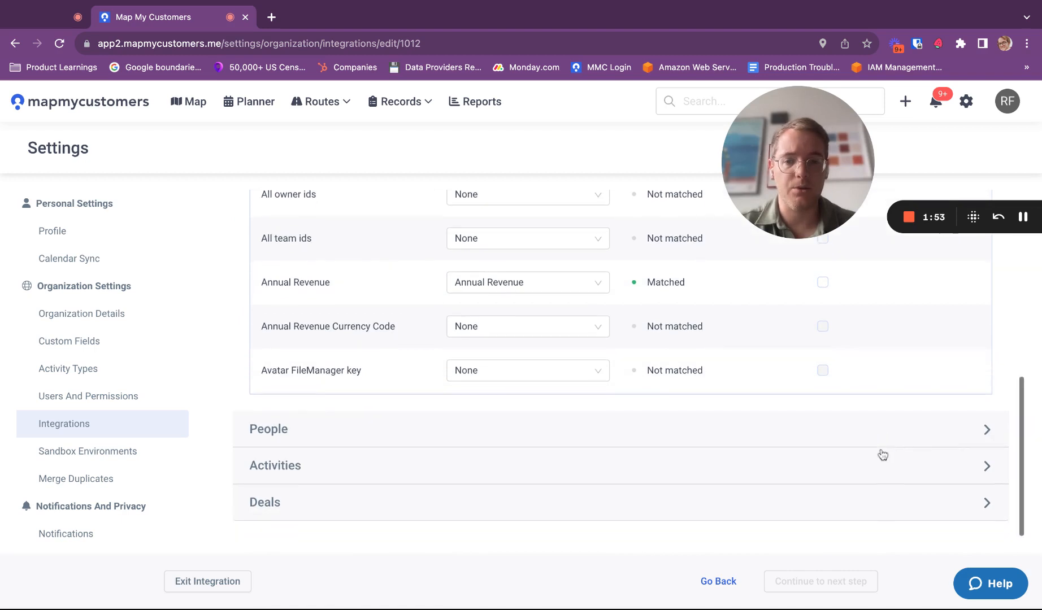
scroll(845, 455, "up", 6)
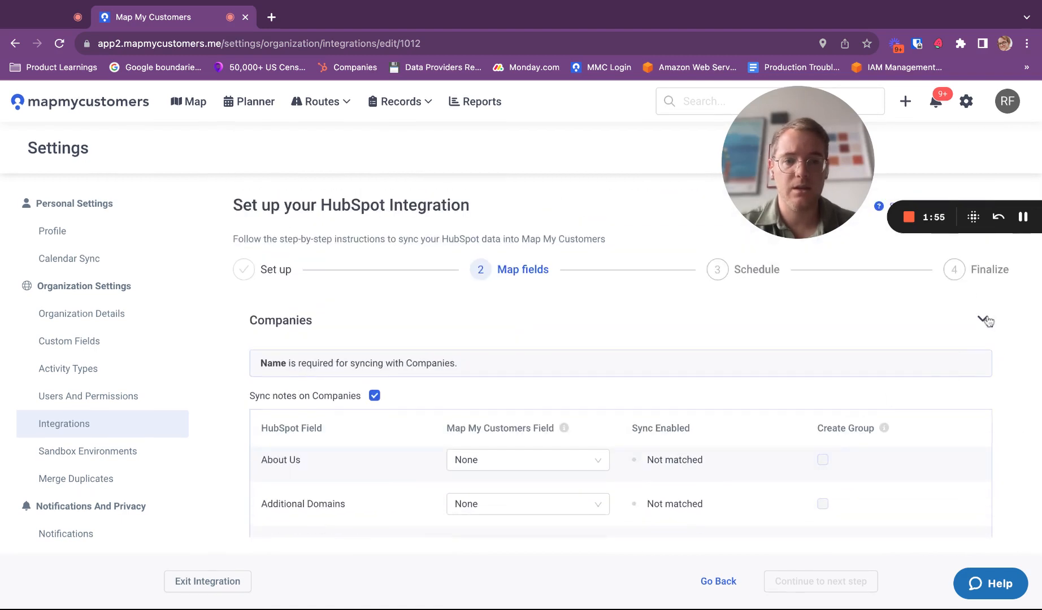
left_click(936, 390)
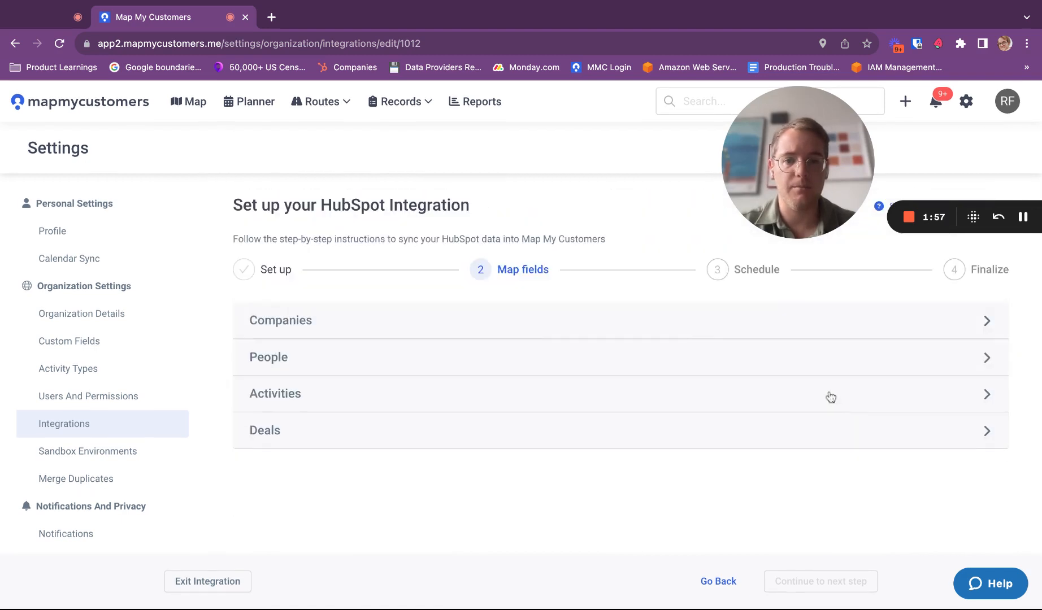
Expand the People mappings and match the HubSpot field Date exited 'Lead (Lifecycle Stage Pipeline)' with Required field
left_click(593, 359)
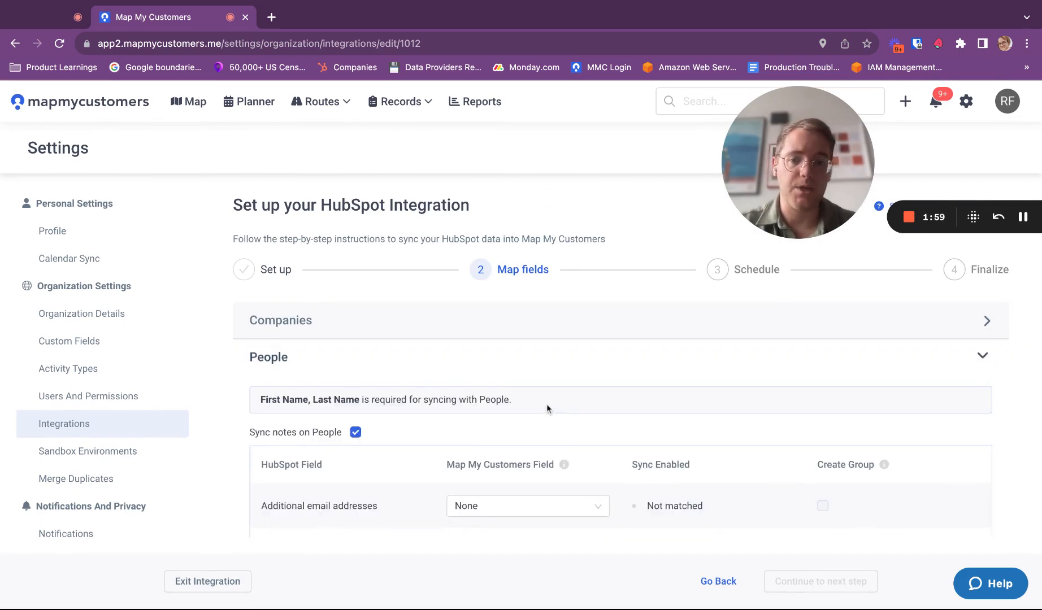
scroll(547, 405, "down", 3)
left_click(482, 333)
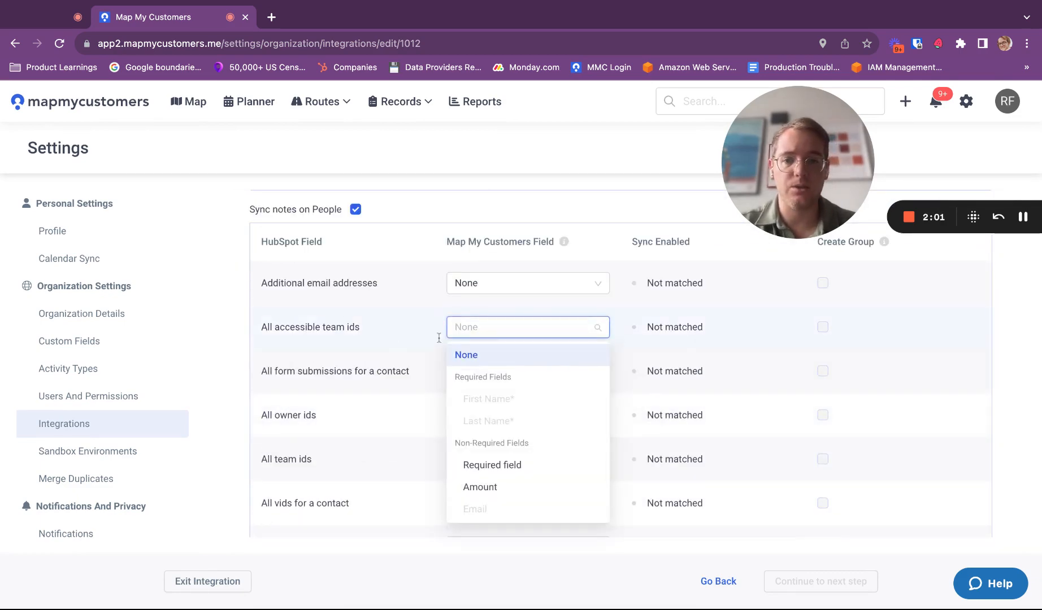
scroll(390, 341, "down", 10)
scroll(390, 337, "down", 5)
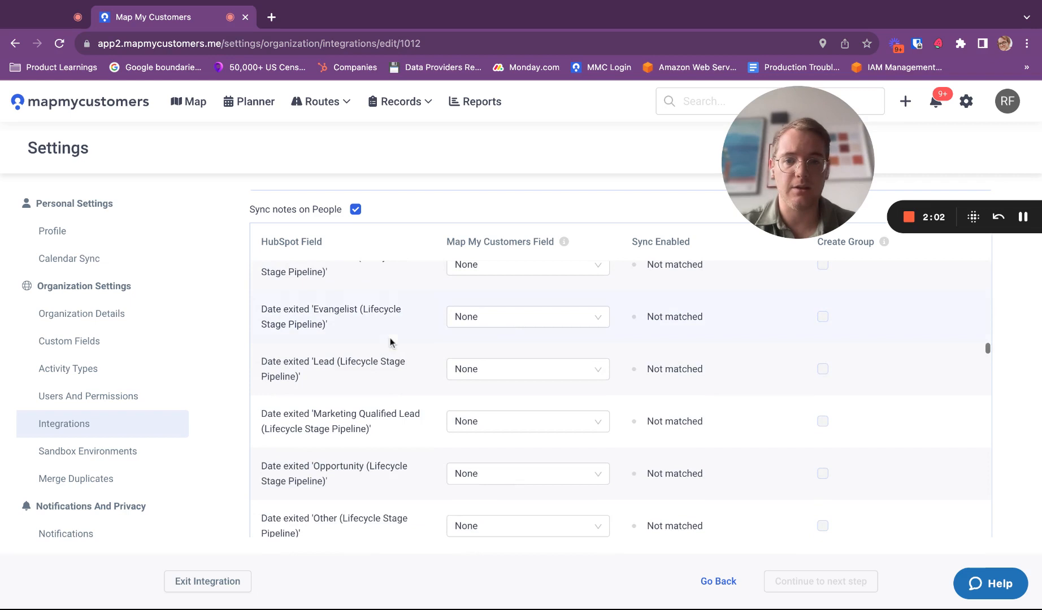
left_click(511, 369)
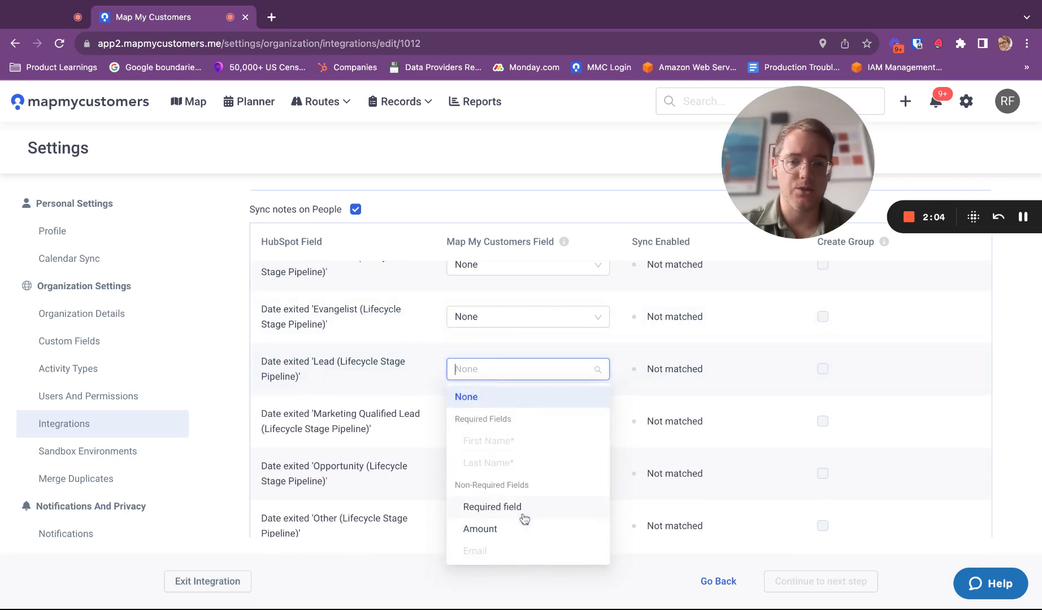
left_click(524, 517)
Change the mapping of the People field Date exited 'Lead (Lifecycle Stage Pipeline)' to Country
scroll(540, 418, "down", 2)
left_click(547, 326)
scroll(551, 467, "down", 5)
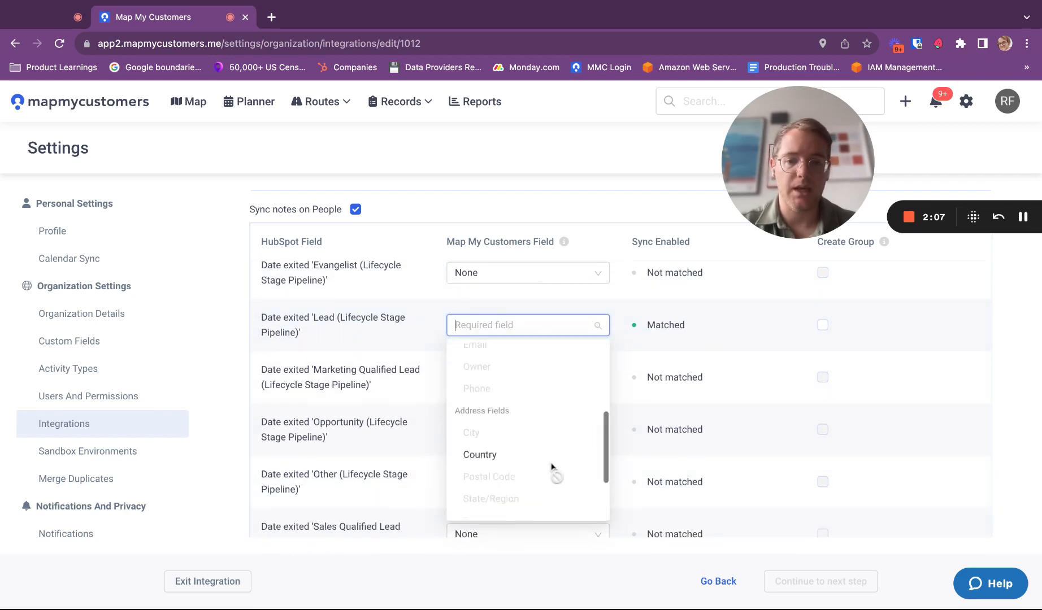
scroll(552, 466, "down", 1)
key("Return")
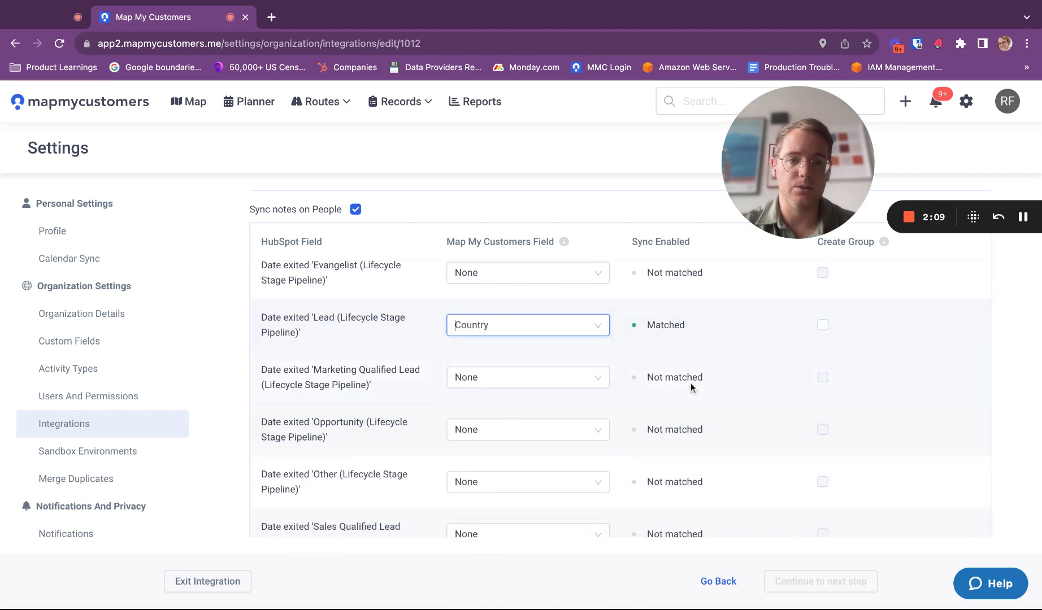
Return to the start of the People mappings and reopen the Companies section to view its field mappings
scroll(691, 383, "up", 2)
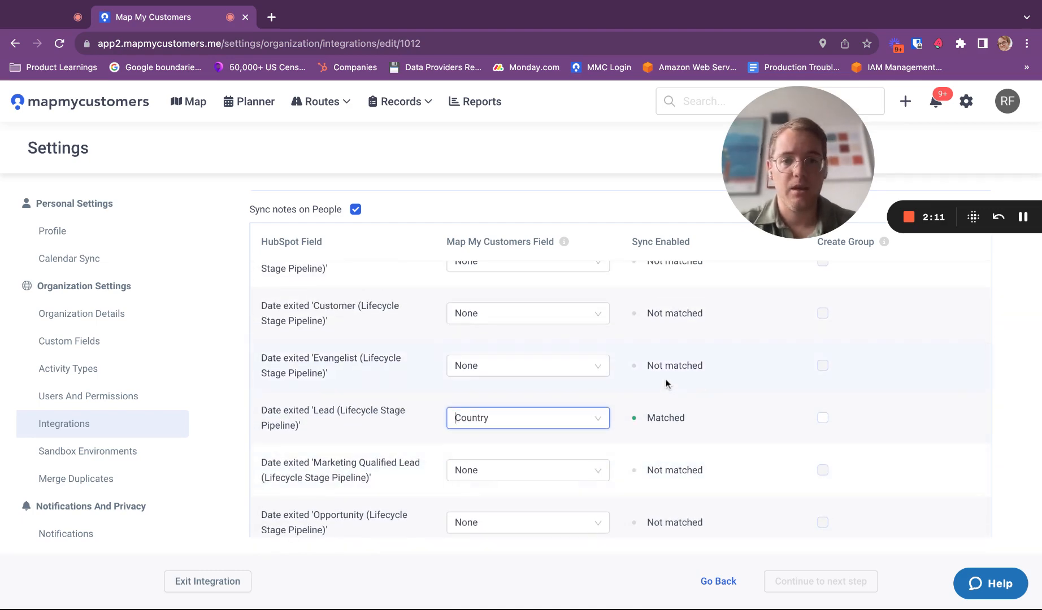
scroll(648, 389, "up", 20)
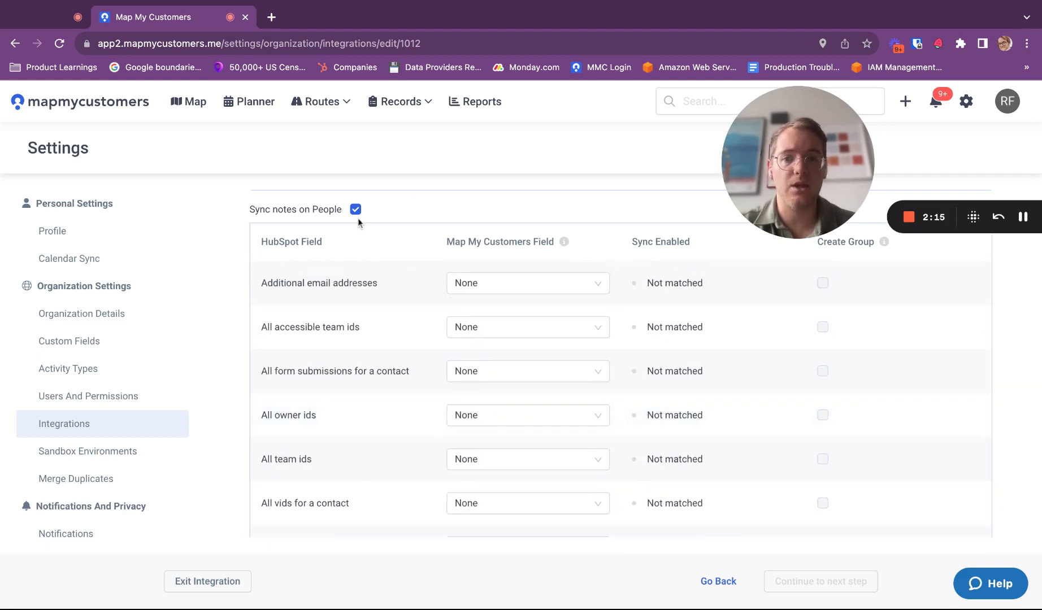
scroll(384, 346, "up", 3)
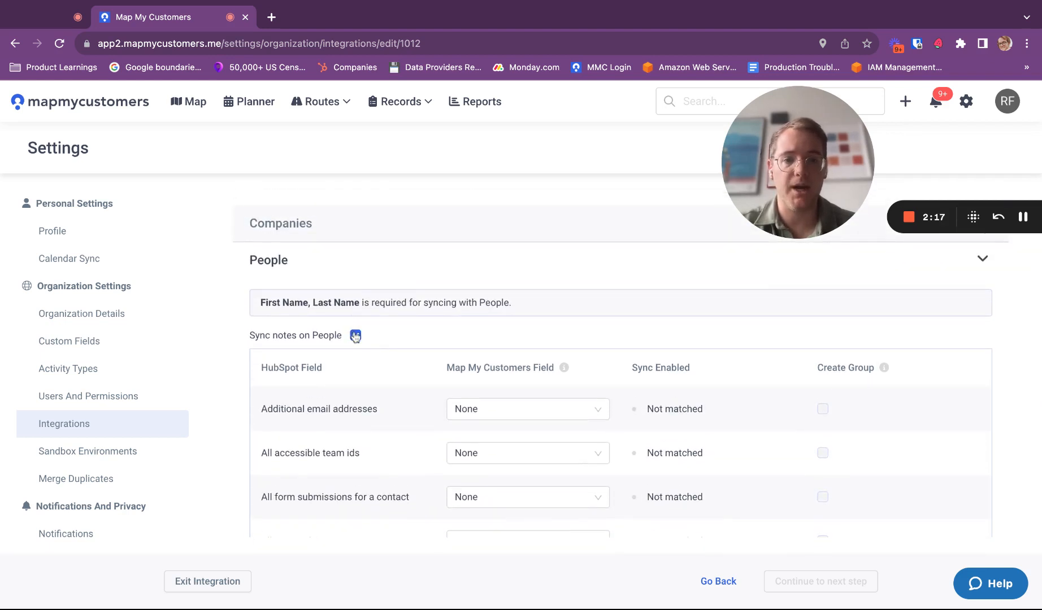
scroll(377, 333, "up", 3)
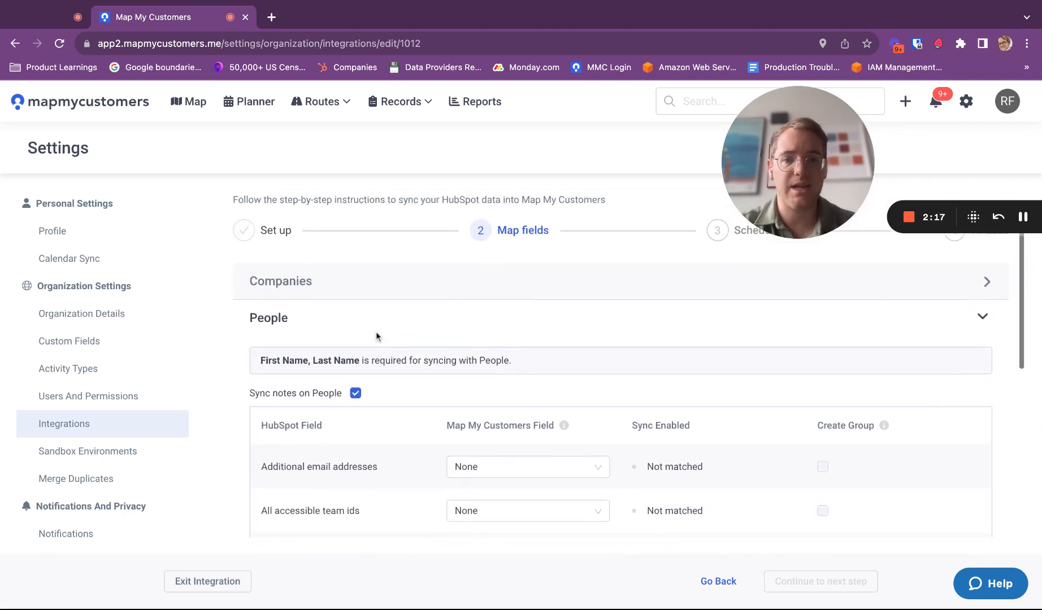
left_click(414, 341)
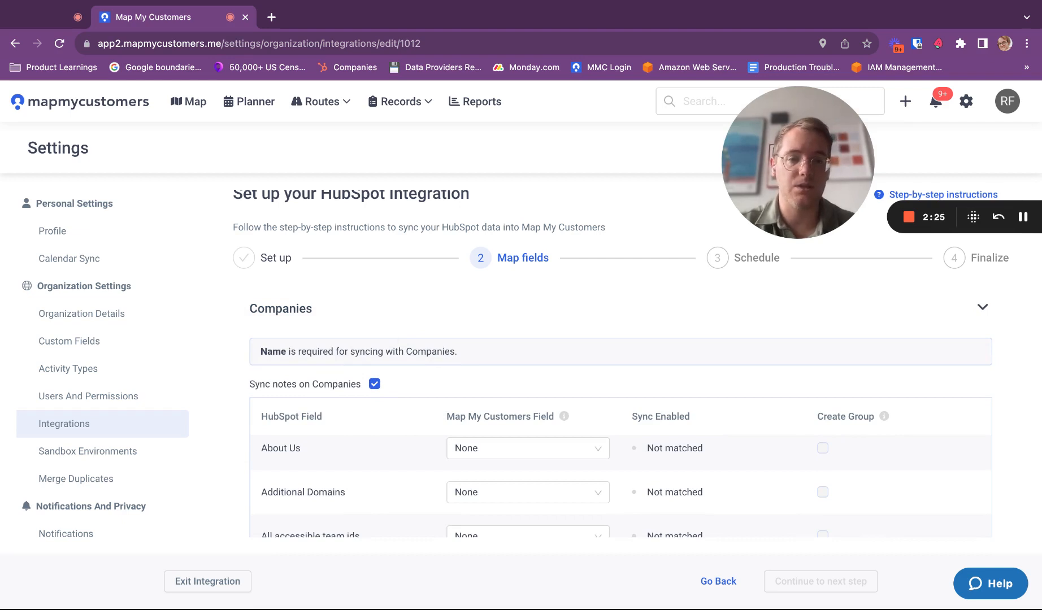
scroll(549, 450, "down", 1)
scroll(615, 389, "up", 1)
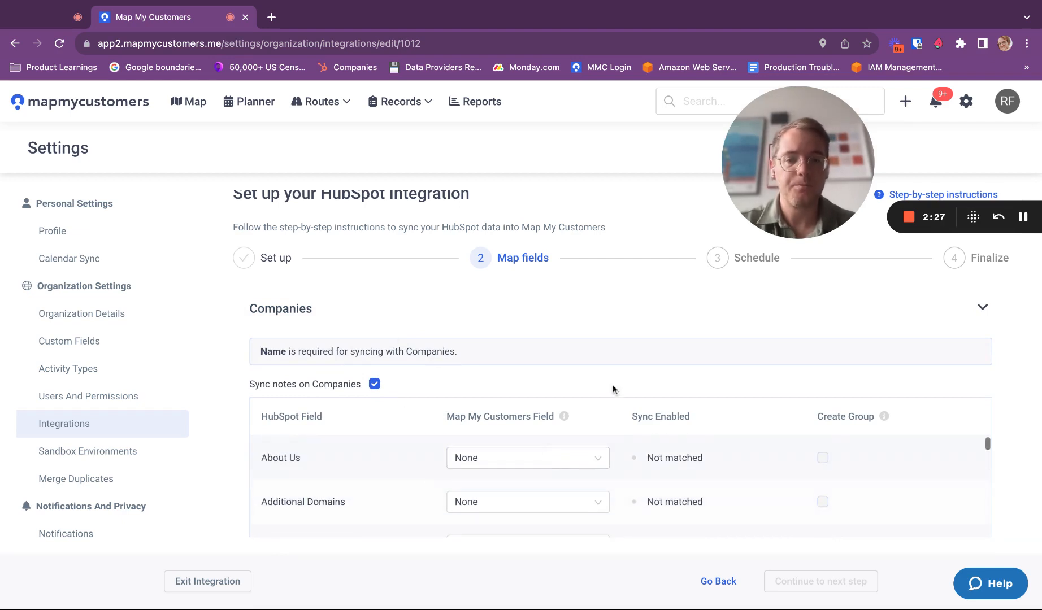
Look over the Companies field mappings, collapse that section and expand the Activities field mappings
scroll(612, 385, "down", 2)
mouse_move(825, 361)
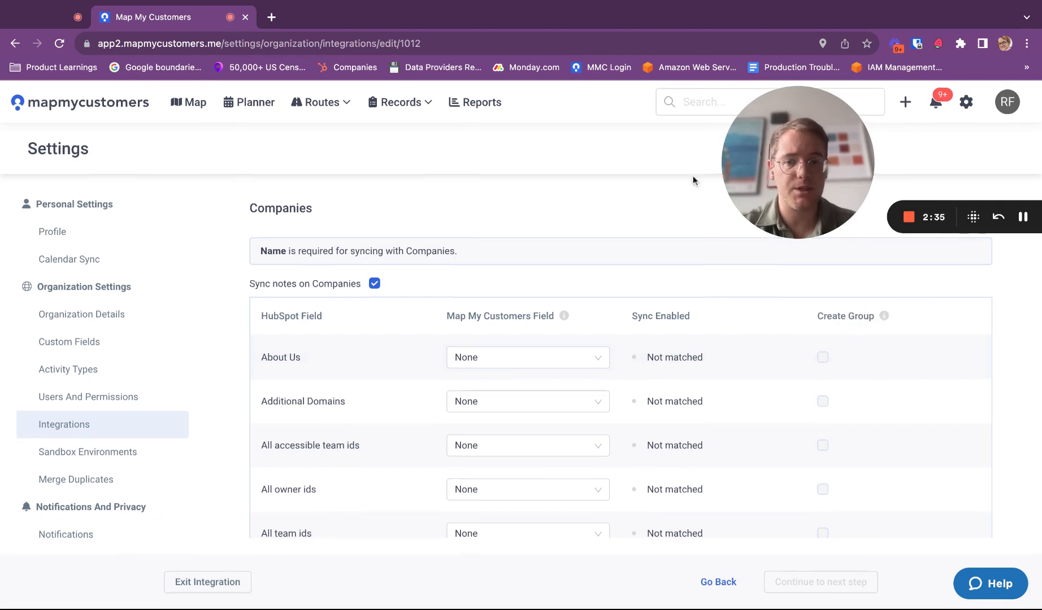
scroll(677, 278, "up", 3)
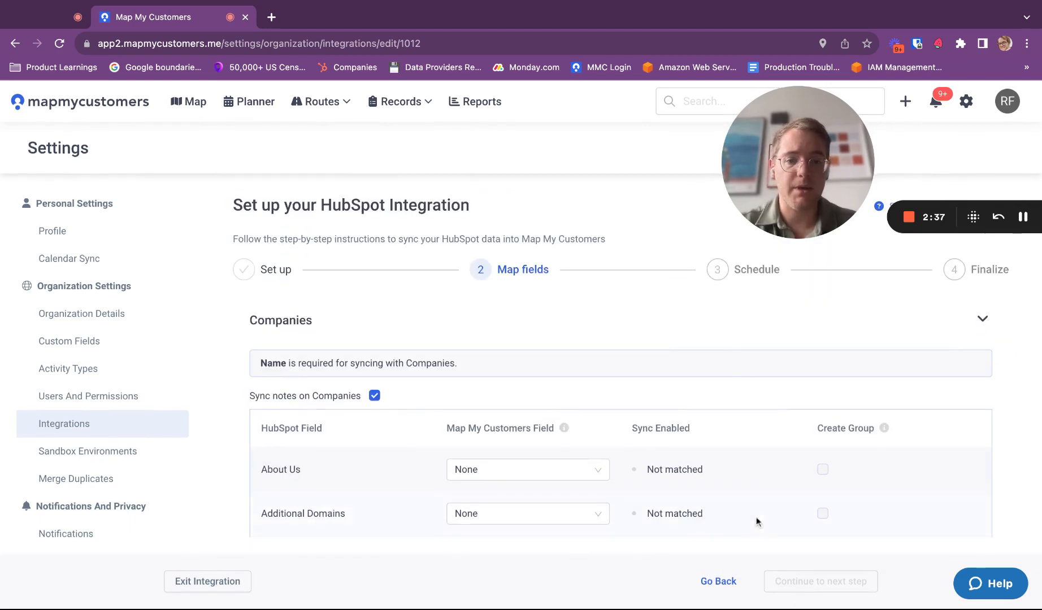
mouse_move(807, 578)
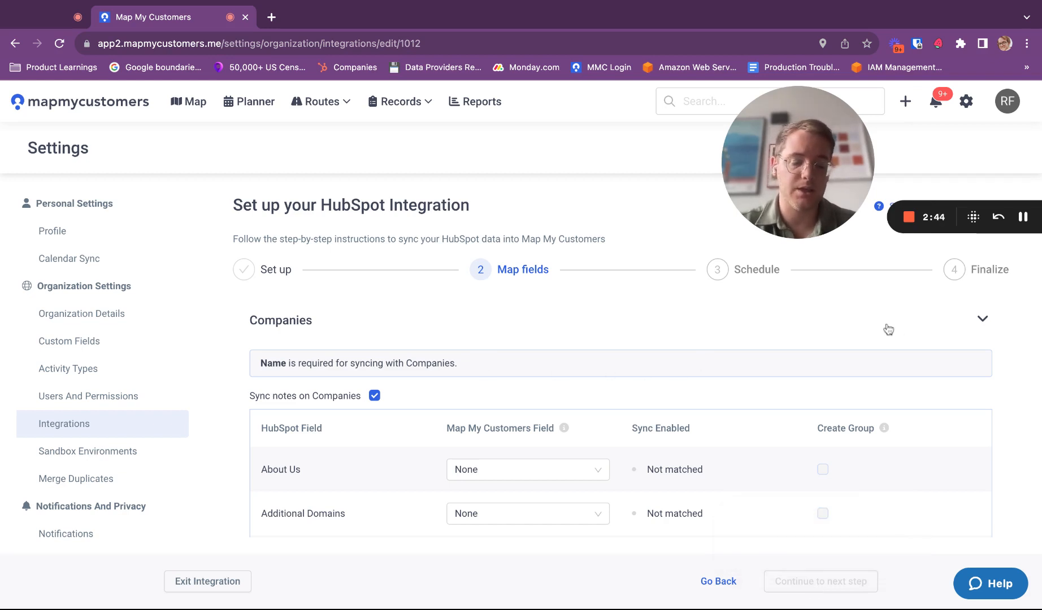
left_click(983, 319)
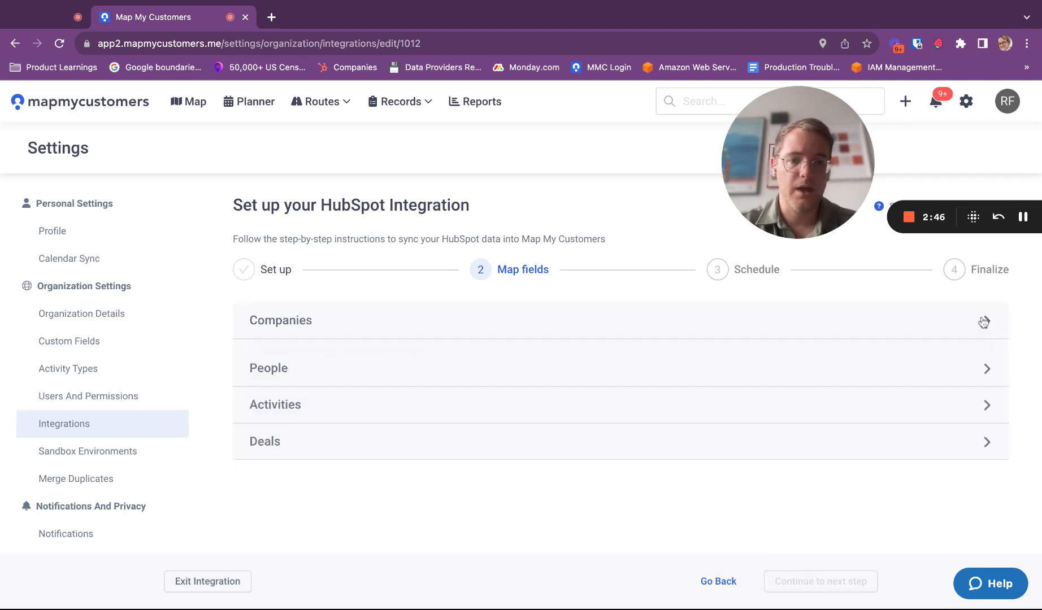
left_click(526, 401)
scroll(625, 452, "down", 8)
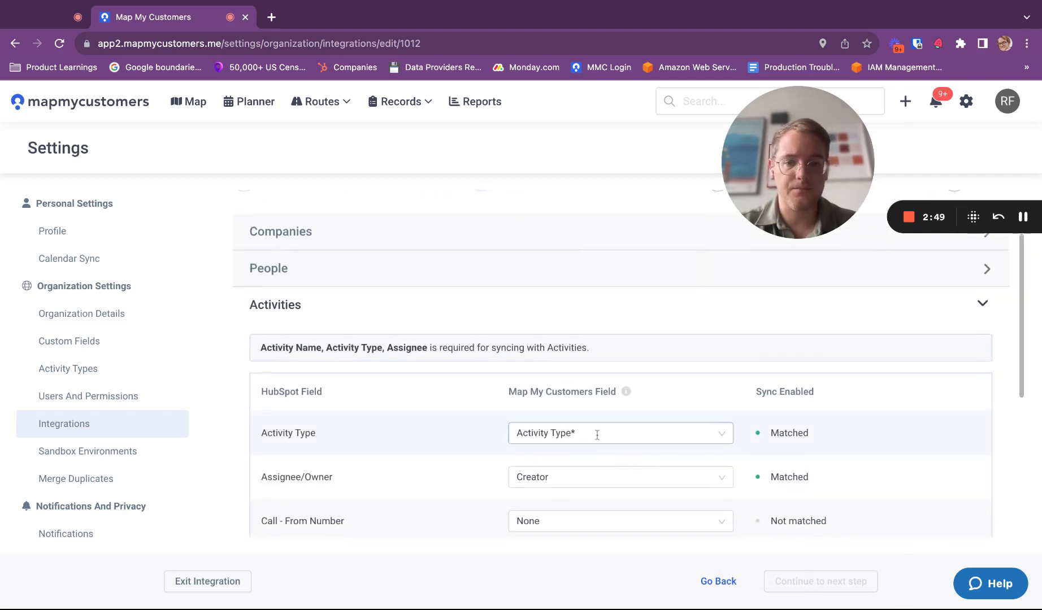
scroll(622, 305, "up", 5)
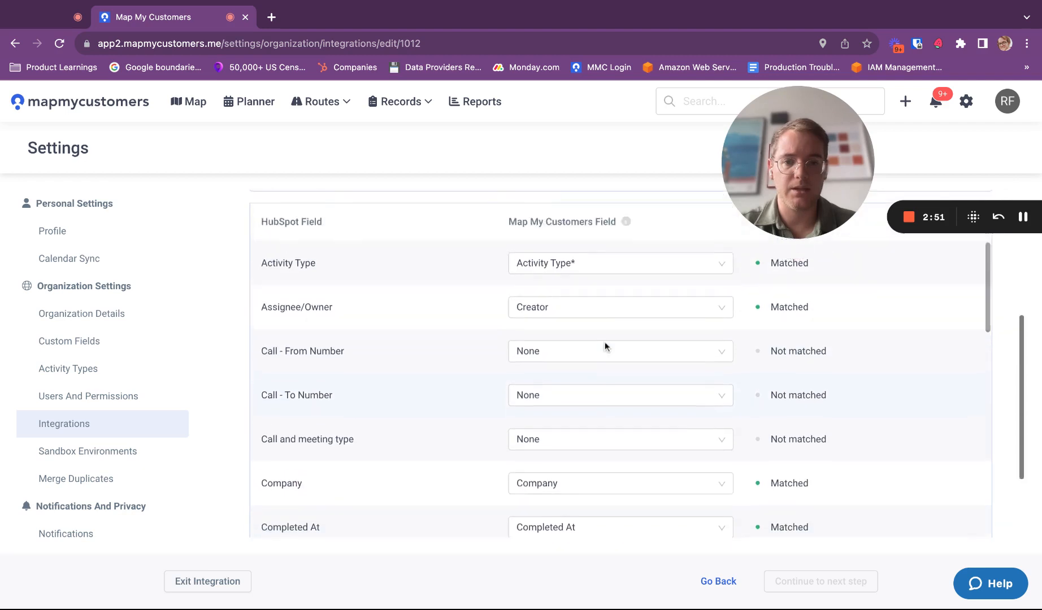
Set the mapping of the Activities field Activity Type to None
left_click(578, 332)
left_click(563, 360)
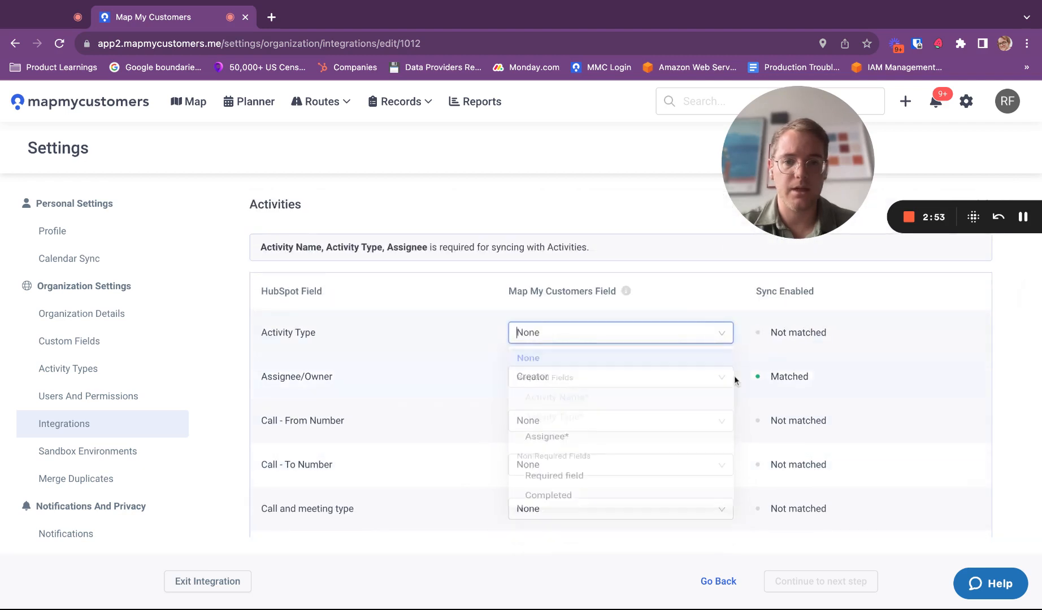
scroll(777, 415, "down", 3)
scroll(777, 414, "up", 1)
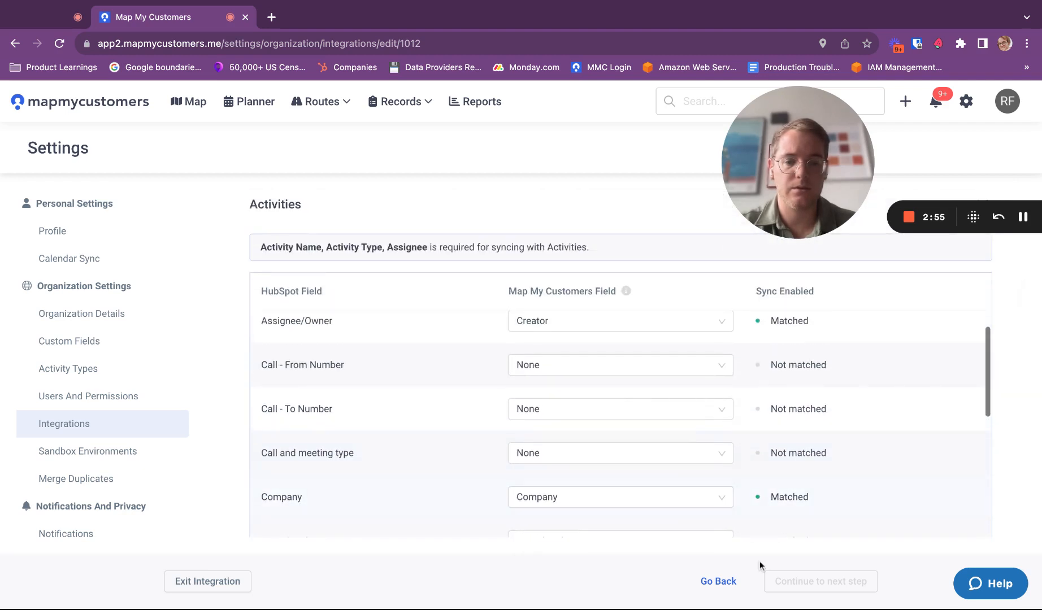
scroll(688, 429, "up", 1)
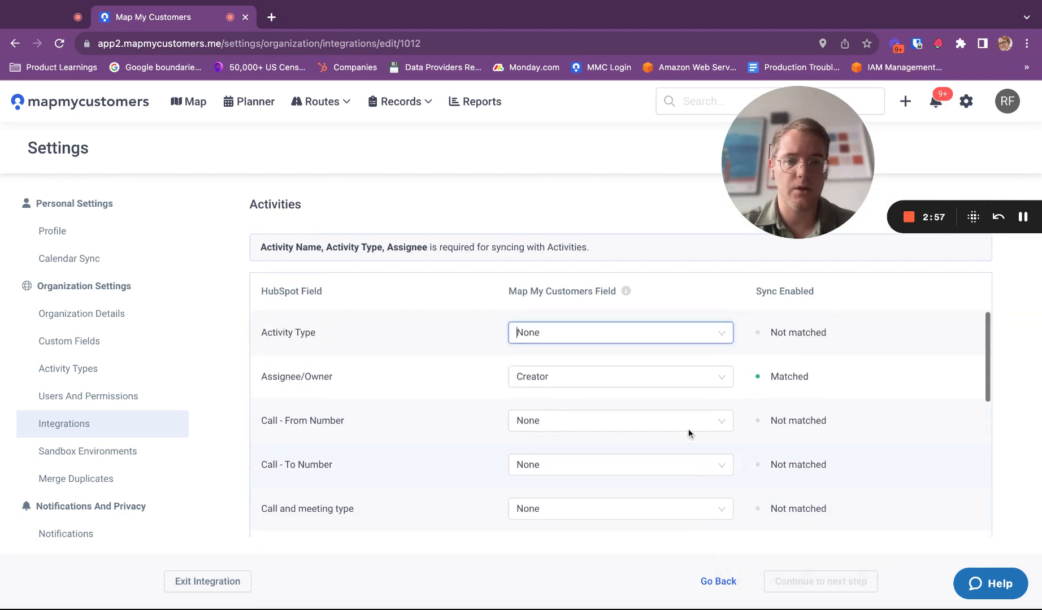
Match the HubSpot Activities field Activity Type with Activity Type* and look through the other Activities mappings
left_click(558, 334)
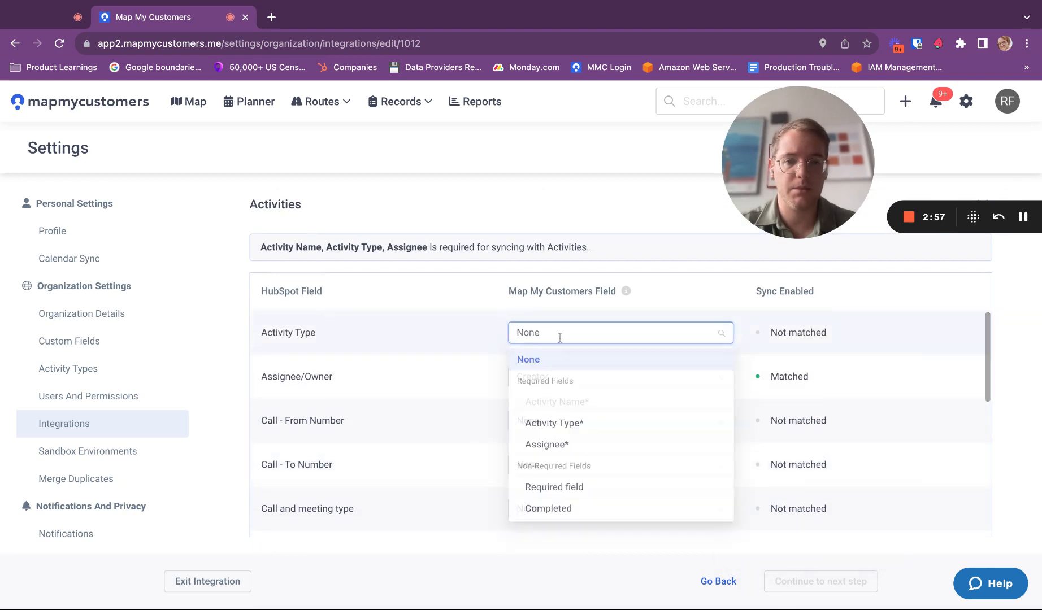
left_click(575, 425)
scroll(579, 424, "down", 1)
scroll(579, 424, "down", 15)
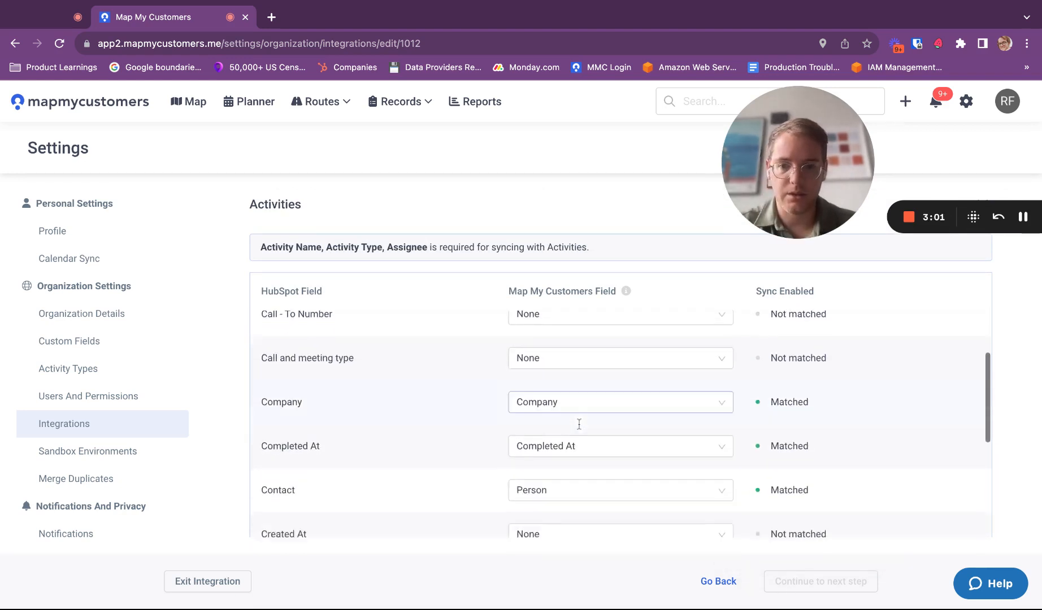
scroll(639, 441, "up", 15)
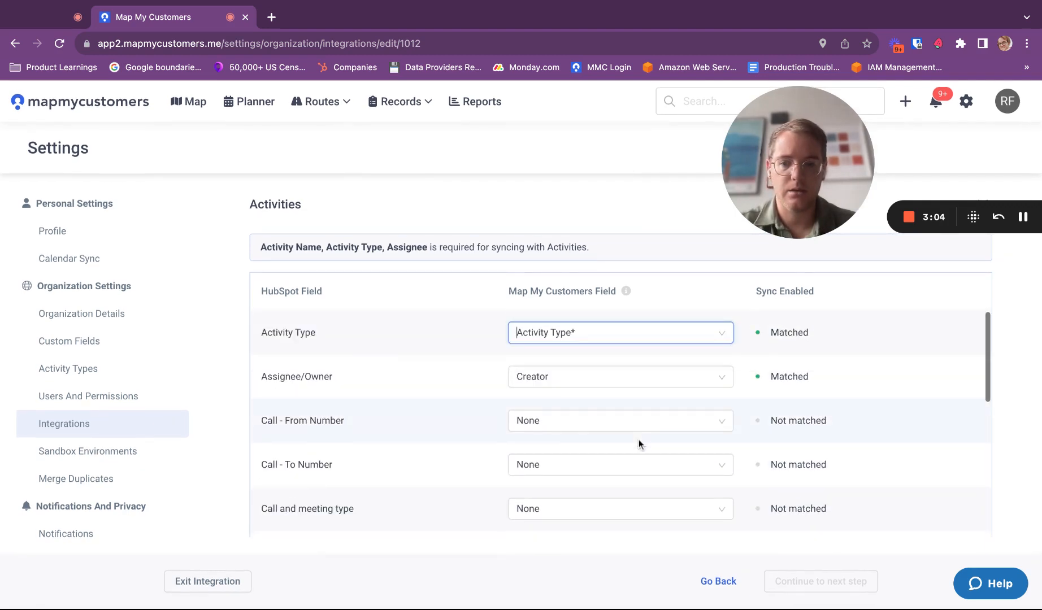
Match the Activities field Assignee/Owner with Assignee* and proceed to the Schedule stage
left_click(543, 378)
left_click(572, 448)
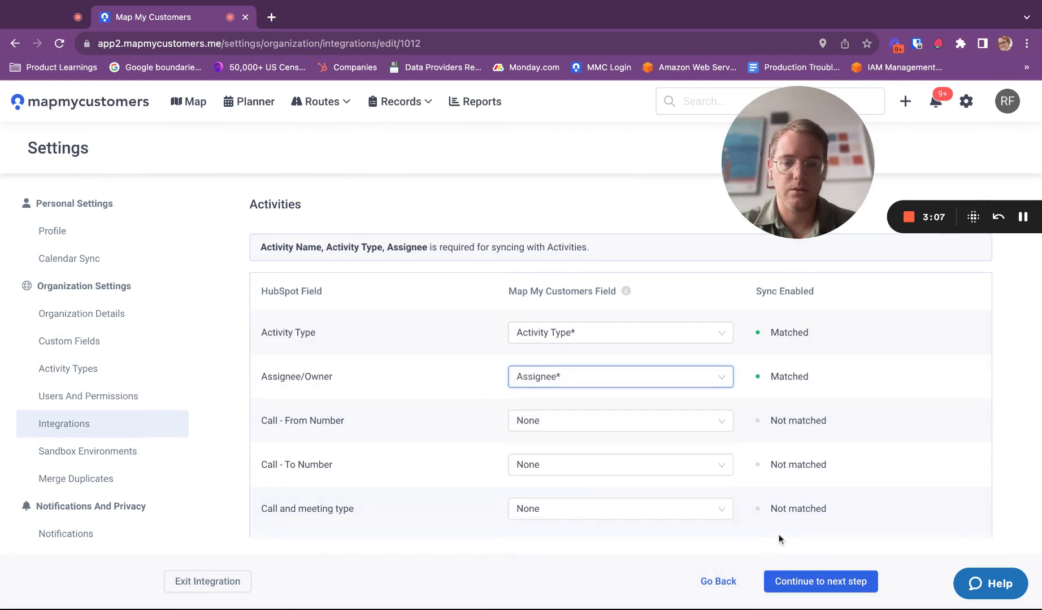
left_click(787, 583)
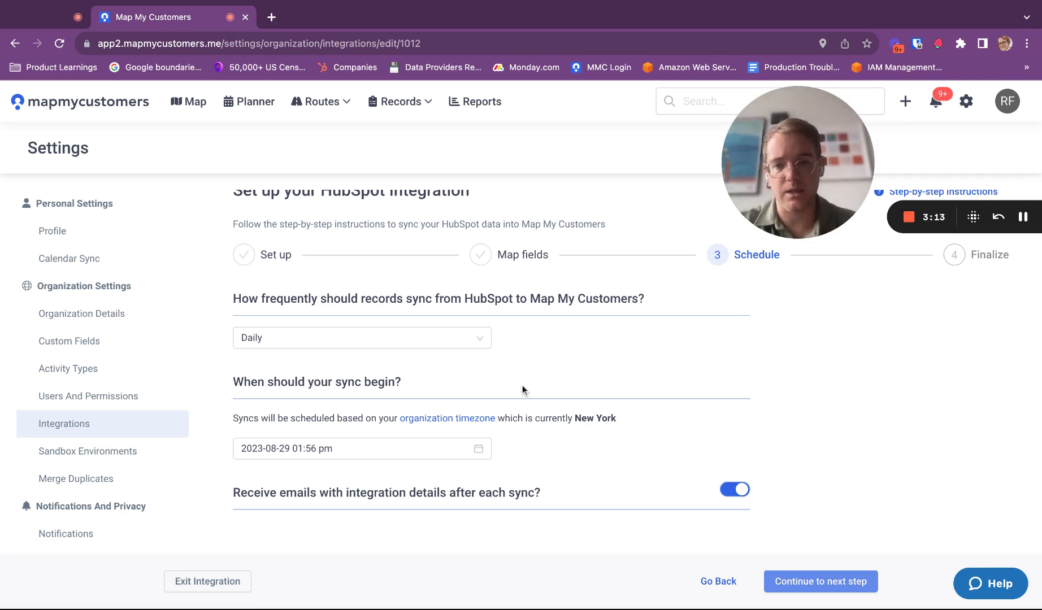
View the available sync frequencies and the sync start date picker, keeping the current schedule settings
left_click(402, 339)
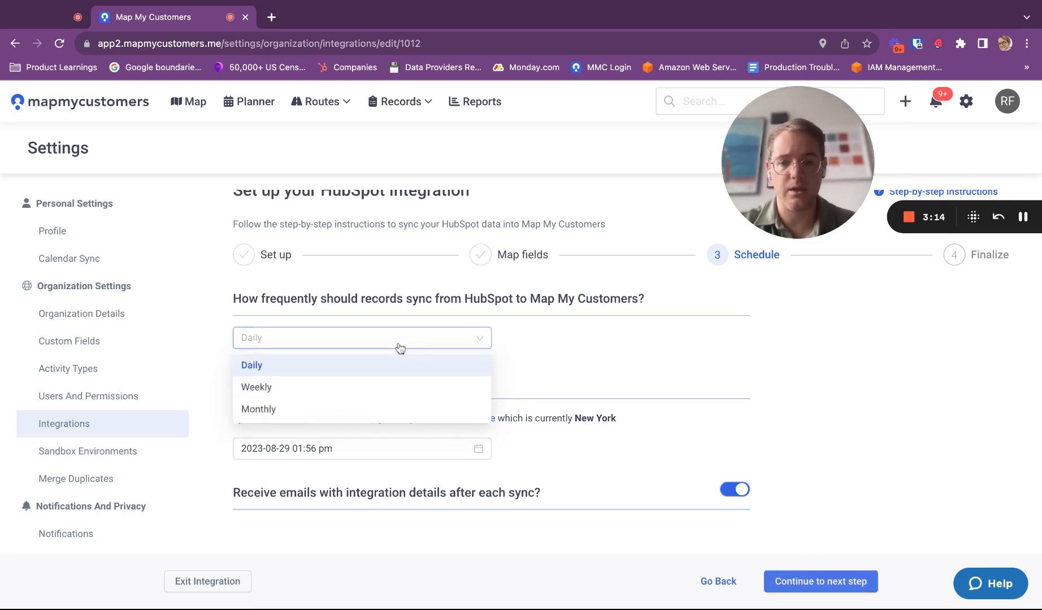
left_click(579, 313)
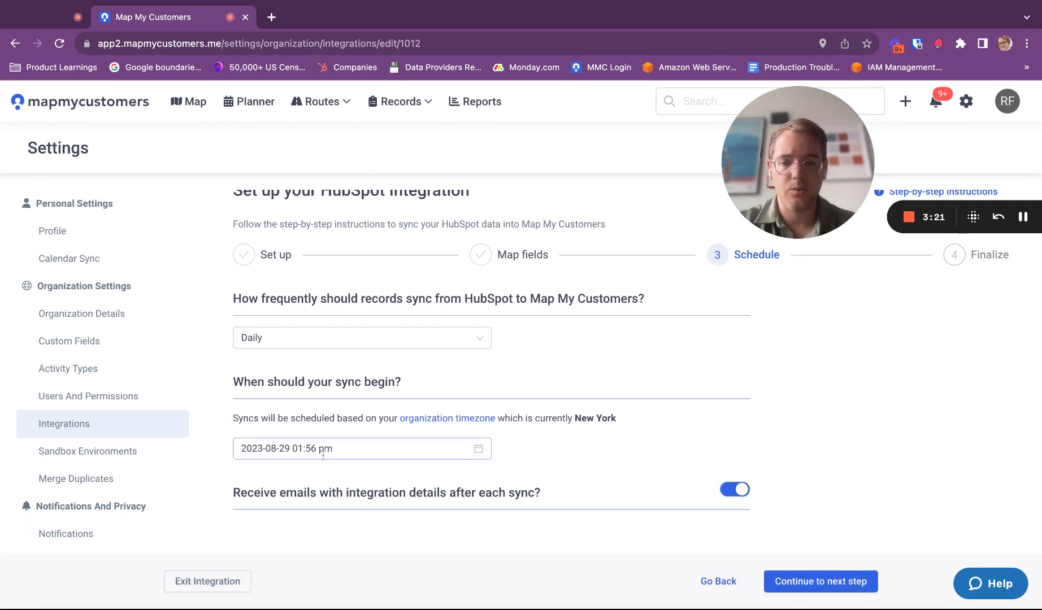
left_click(333, 452)
left_click(577, 449)
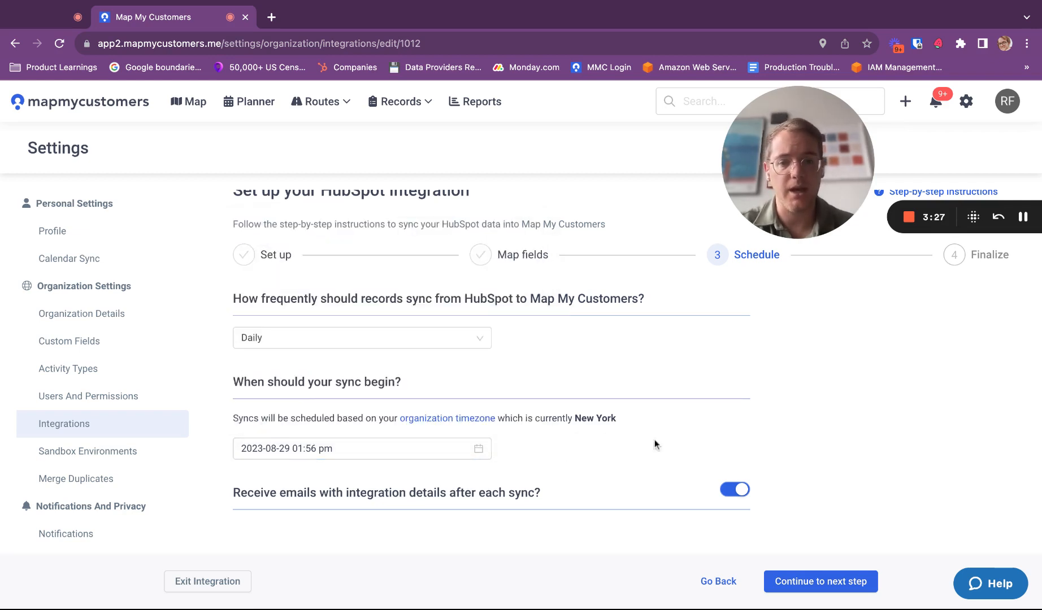
scroll(660, 489, "up", 1)
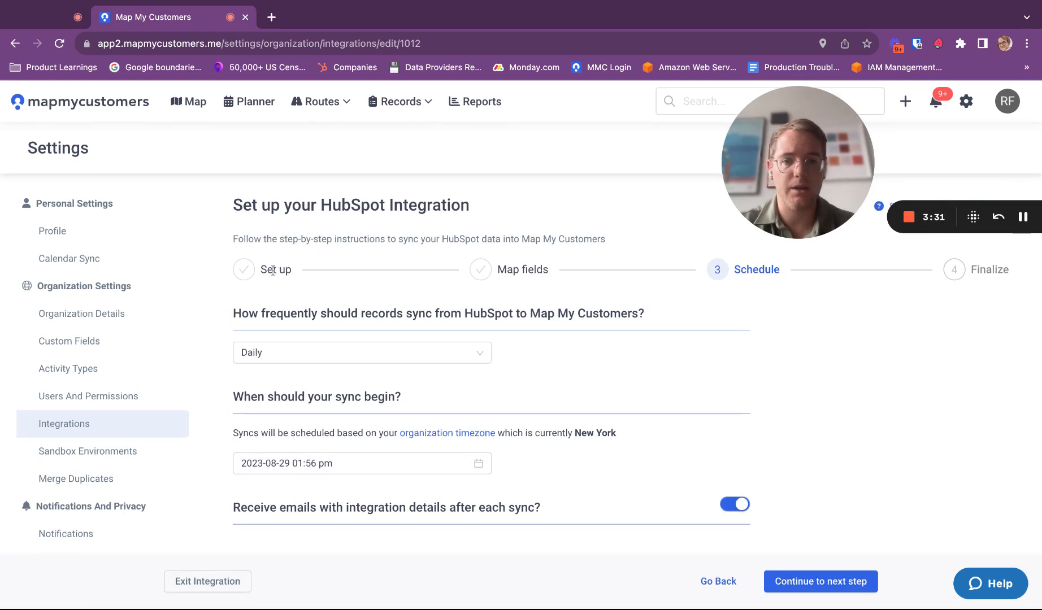
Go back to the Set up stage and read the explanation of Outgoing sync for the Companies record type
left_click(716, 584)
left_click(718, 583)
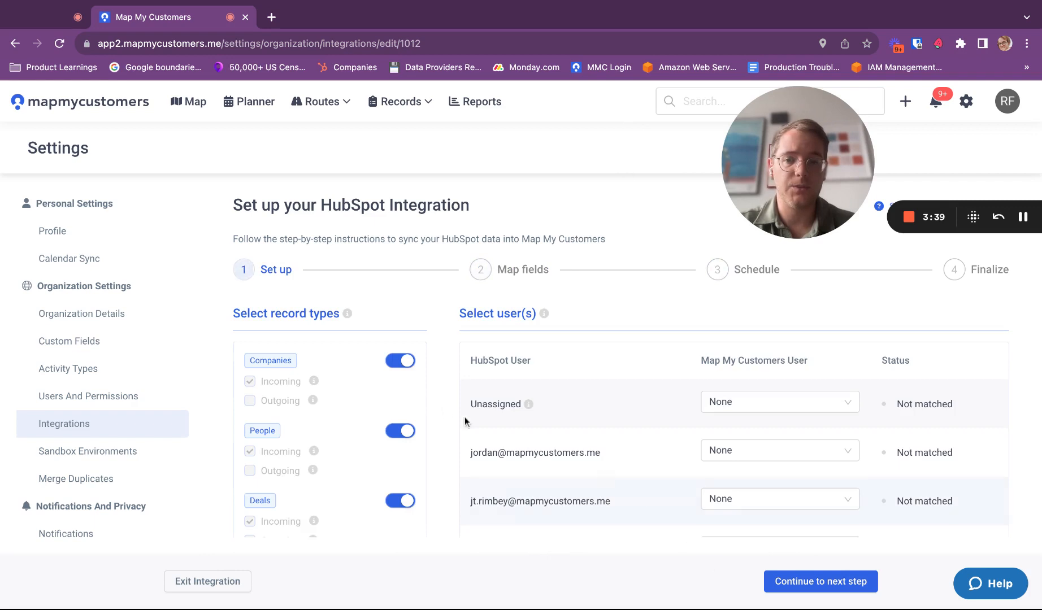
scroll(464, 421, "down", 4)
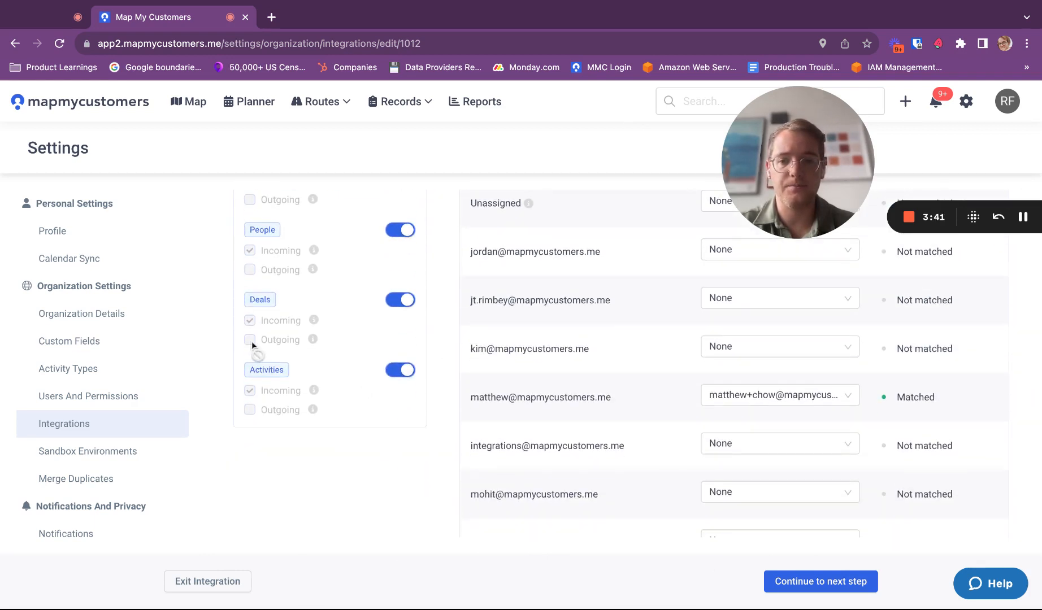
scroll(279, 340, "up", 3)
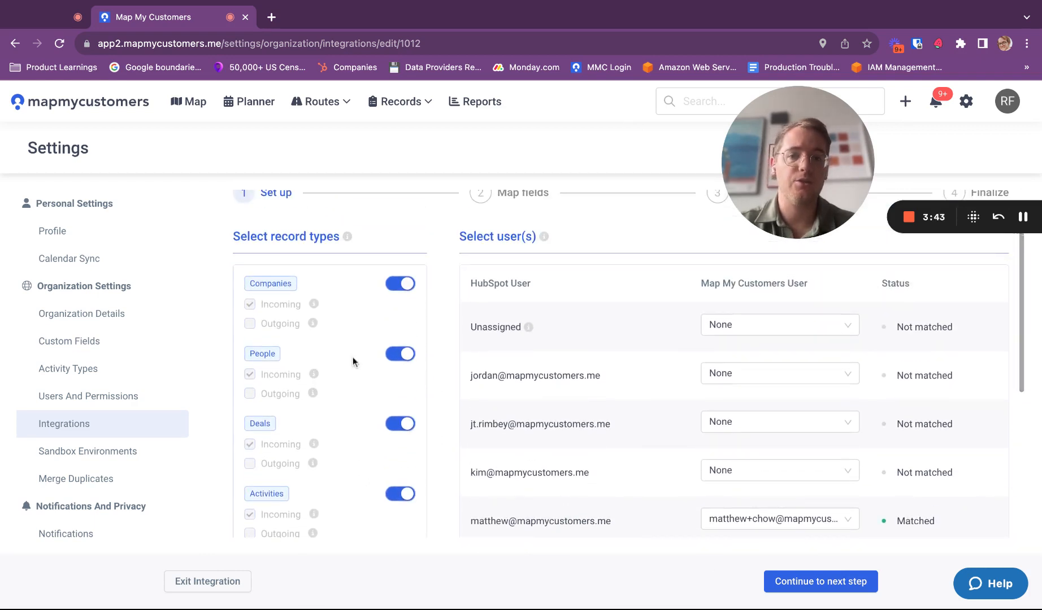
mouse_move(312, 324)
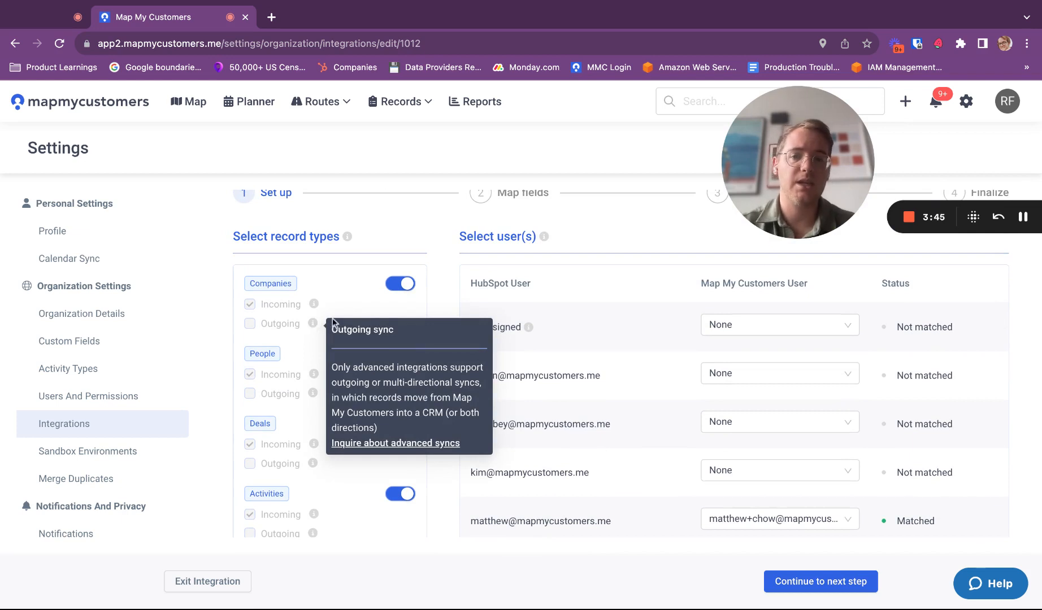
scroll(455, 224, "up", 1)
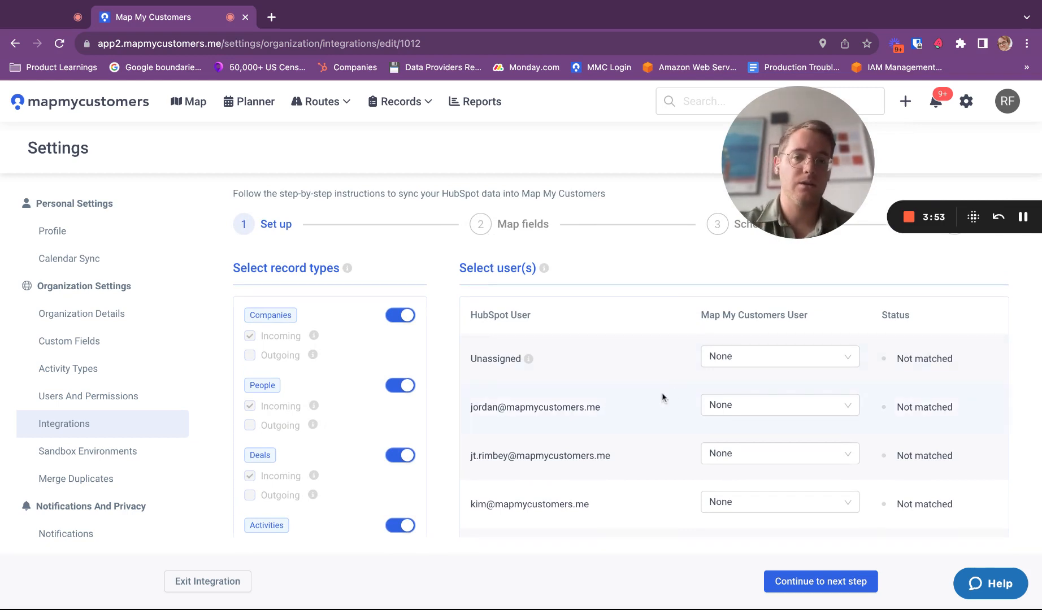
Advance to the Schedule stage again, finalize the HubSpot integration and return to the dashboard
scroll(664, 392, "up", 2)
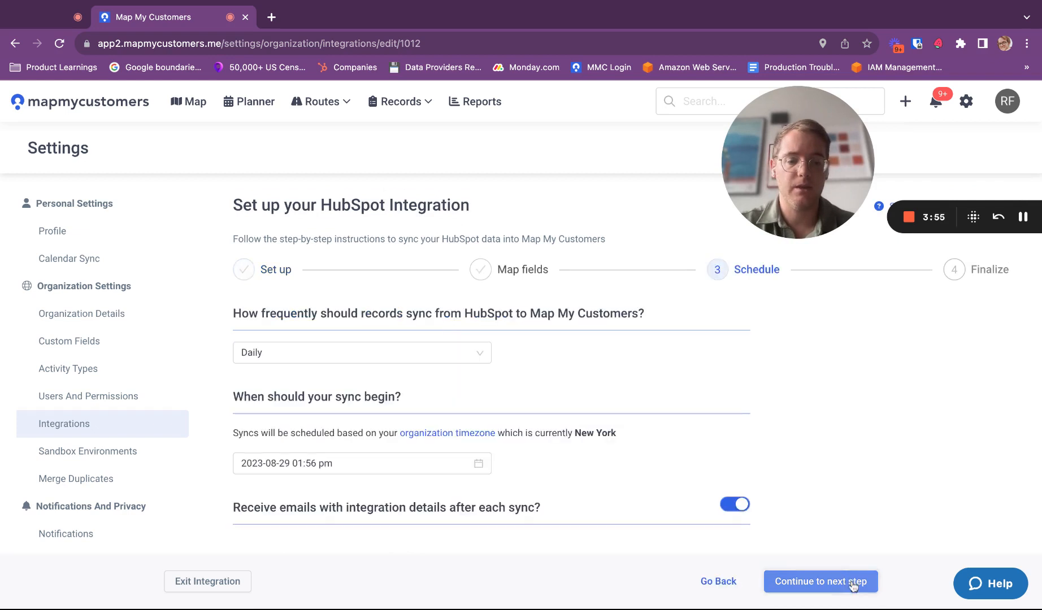
left_click(848, 582)
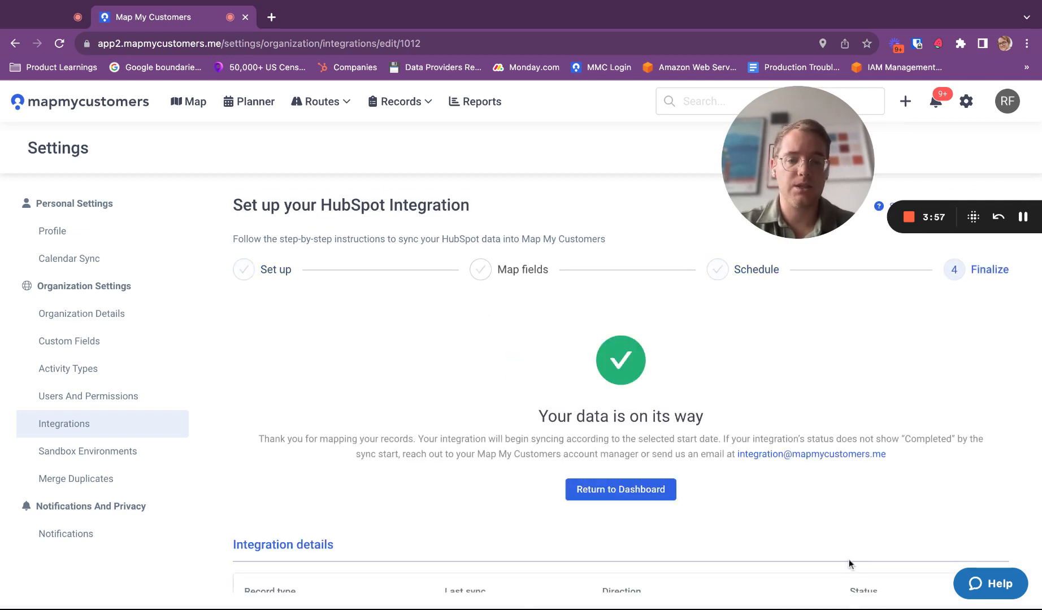
scroll(791, 531, "down", 1)
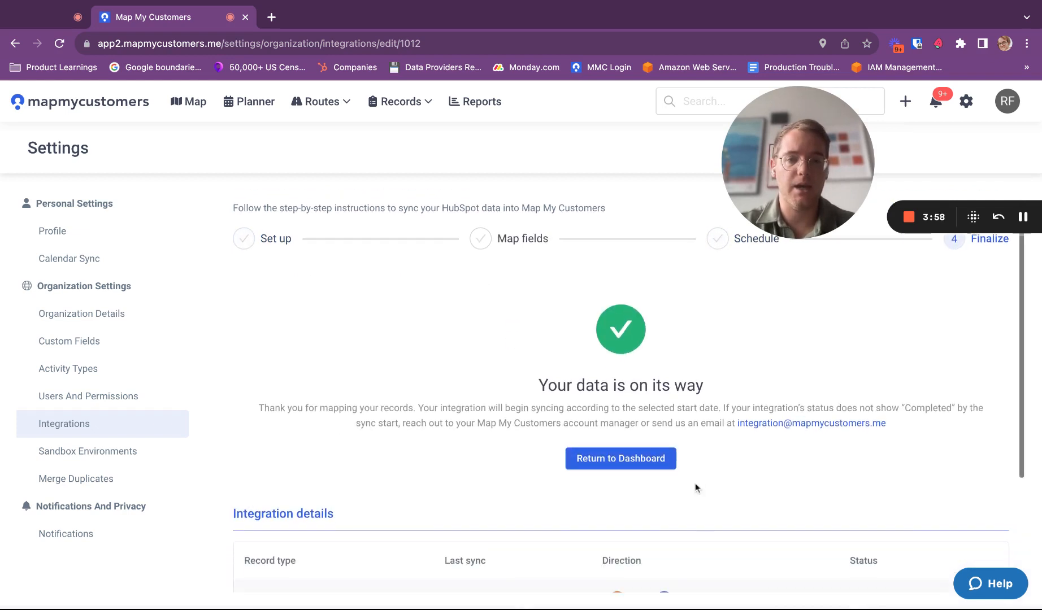
left_click(614, 472)
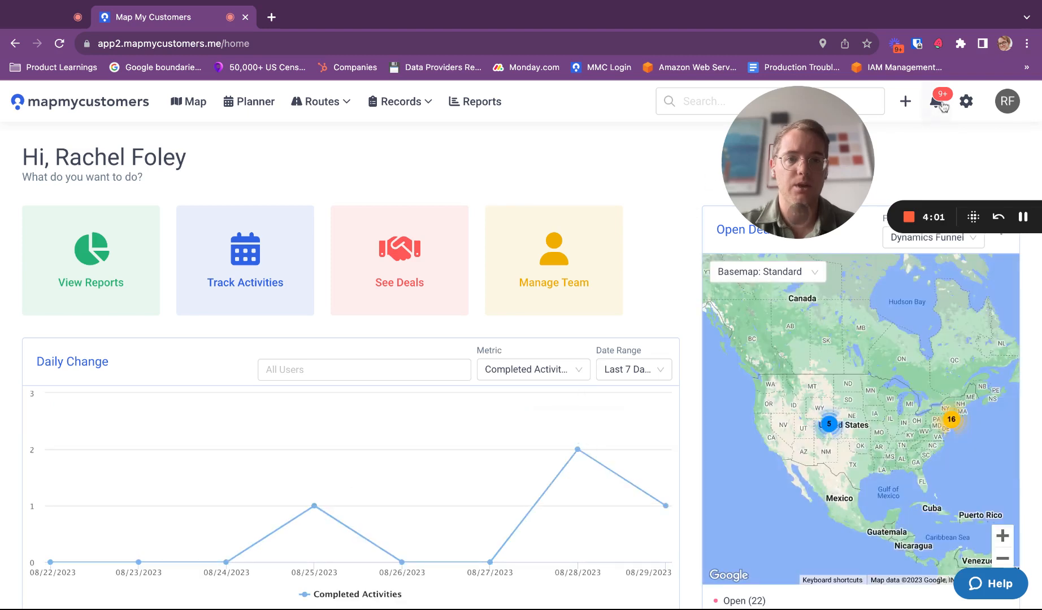
Open the organization's Integrations settings and review the HubSpot integration's record types, sync directions, statuses and sync archive
left_click(14, 43)
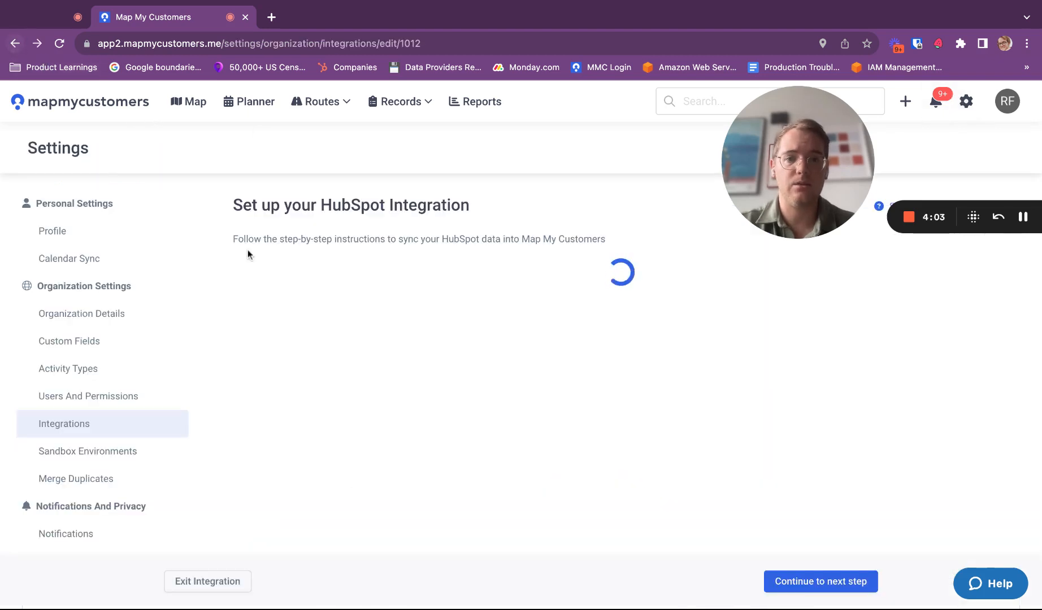
left_click(69, 452)
left_click(63, 422)
scroll(581, 391, "down", 3)
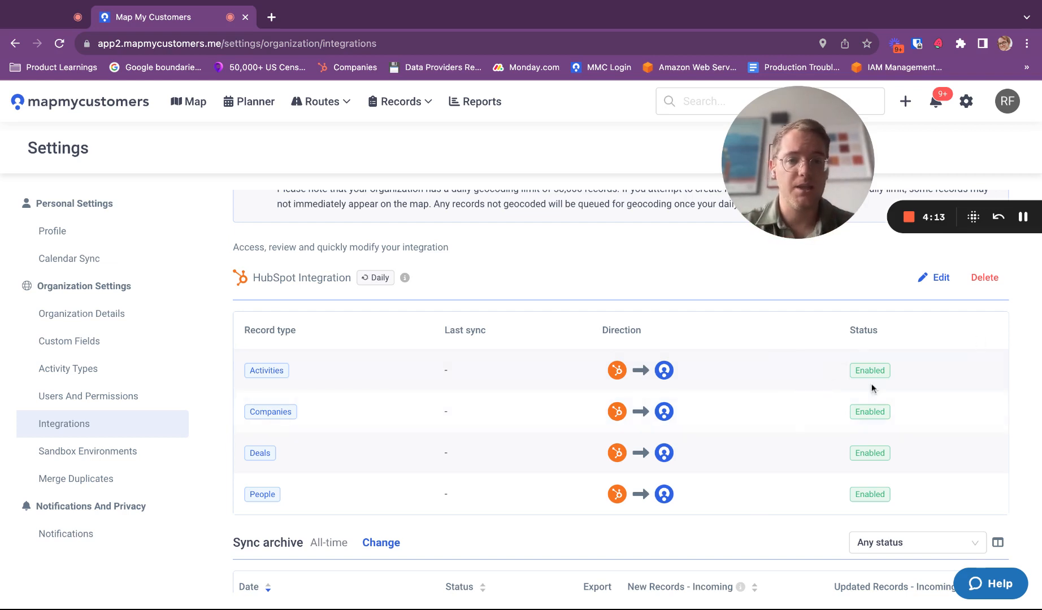
scroll(868, 392, "up", 3)
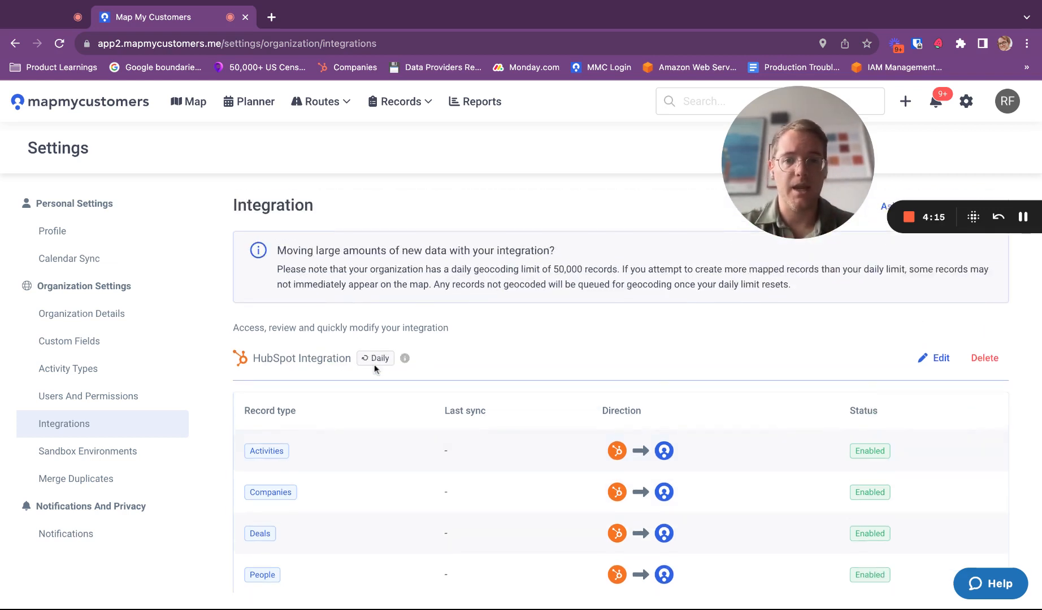
scroll(582, 497, "down", 10)
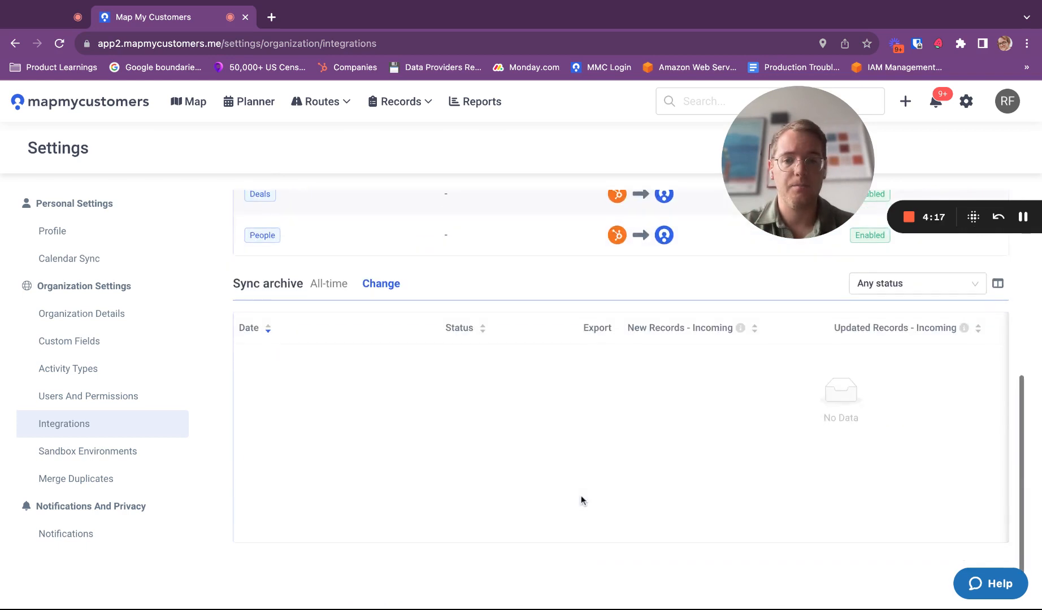
scroll(667, 424, "up", 1)
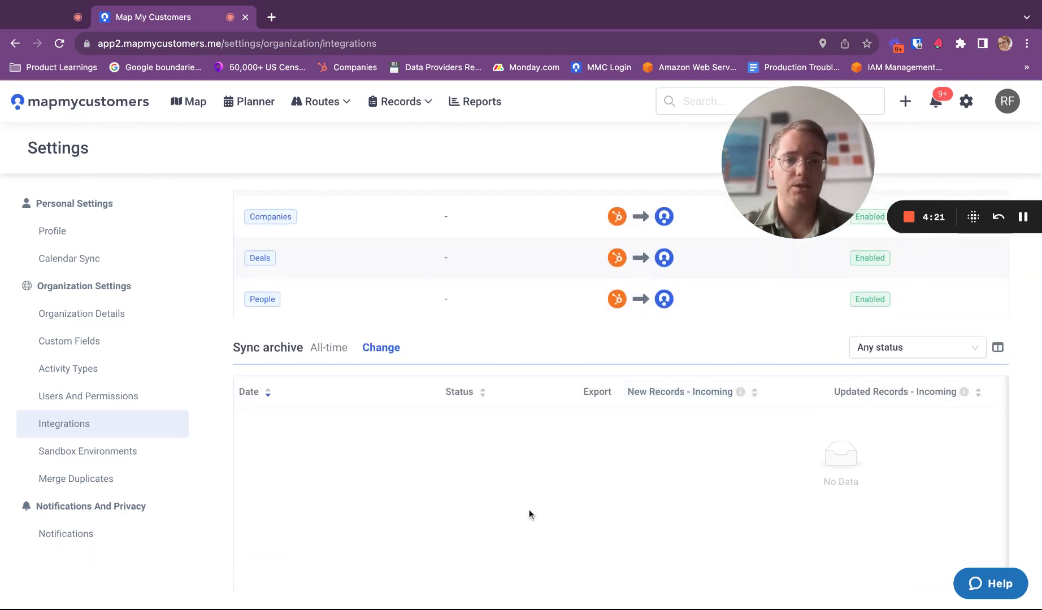
scroll(542, 520, "up", 5)
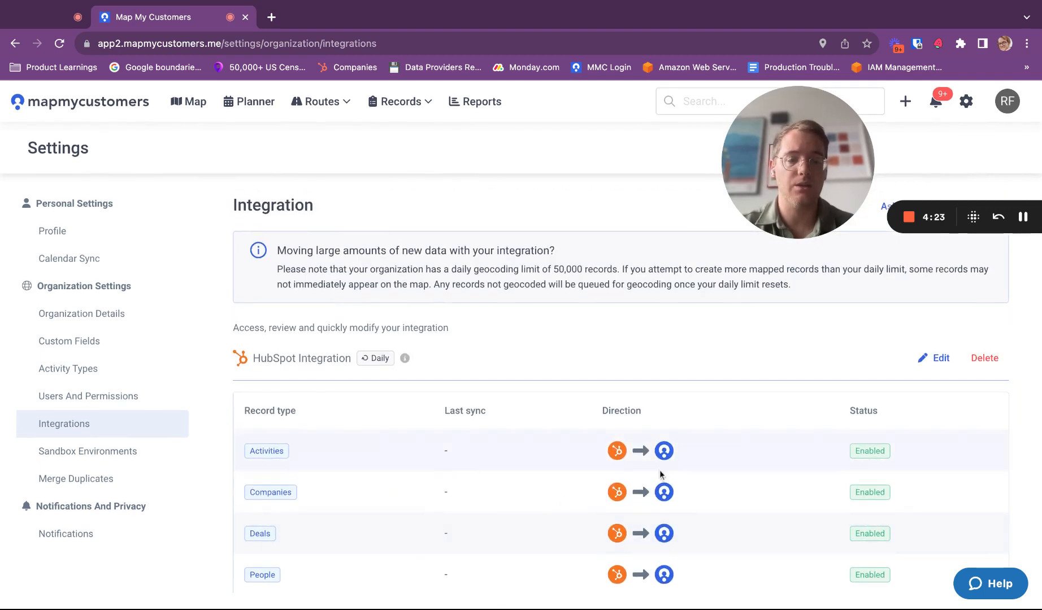